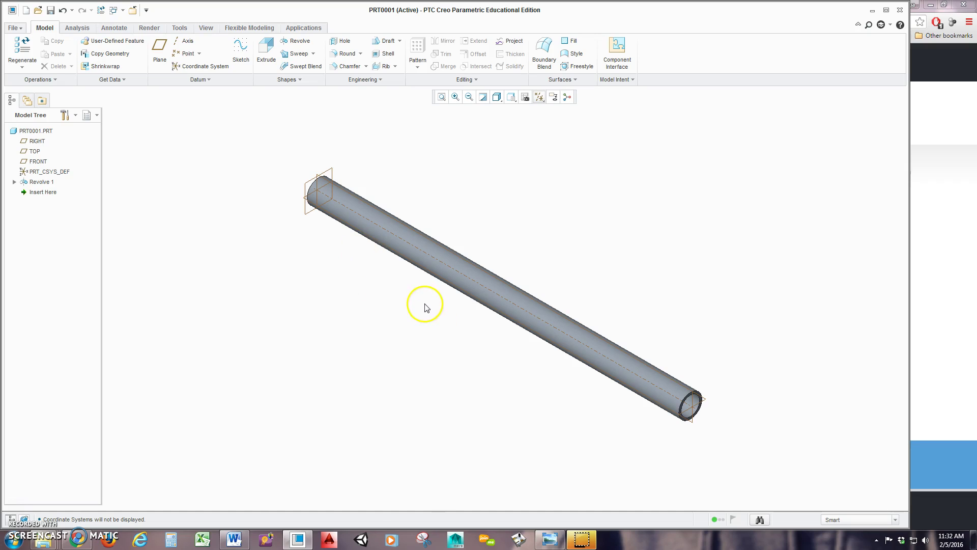
# Step: Orbit the cylinder to inspect its revolve dimensions, then restore the standard orientation
pyautogui.moveTo(457, 273)
pyautogui.mouseDown(button='middle')
pyautogui.moveTo(496, 271)
pyautogui.moveTo(571, 295)
pyautogui.moveTo(531, 298)
pyautogui.moveTo(541, 284)
pyautogui.moveTo(497, 288)
pyautogui.mouseUp(button='middle')
pyautogui.doubleClick(545, 283)
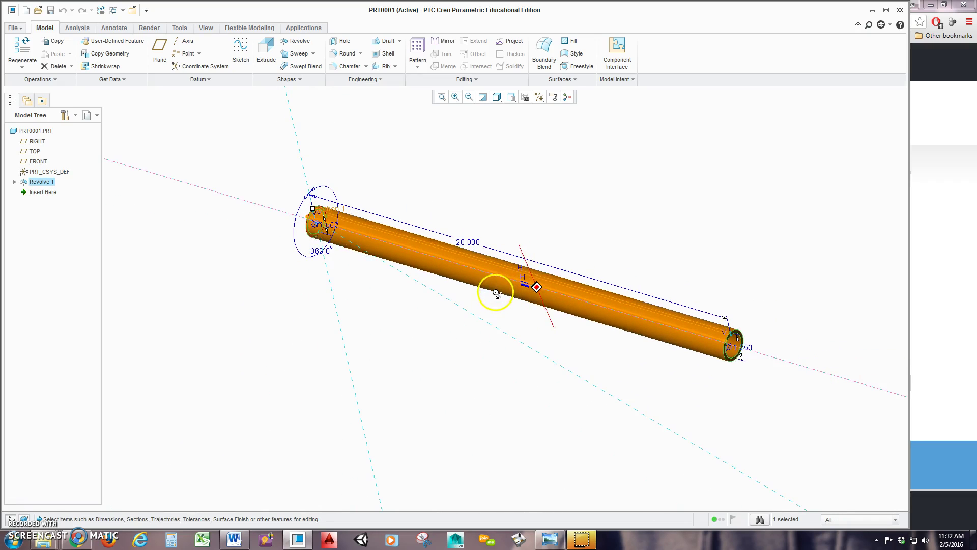
pyautogui.moveTo(633, 342); pyautogui.dragTo(628, 327, button='middle')
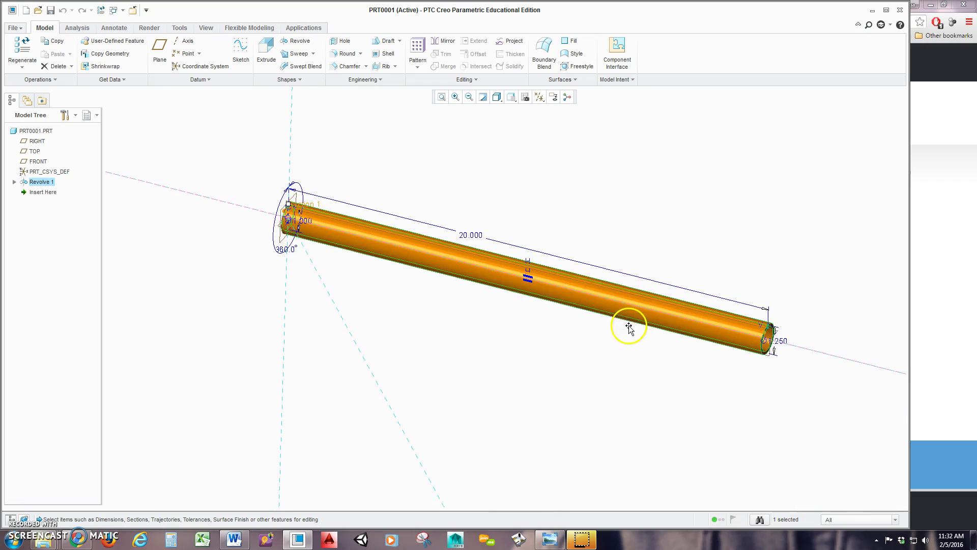
pyautogui.click(512, 101)
pyautogui.click(532, 107)
pyautogui.click(621, 202)
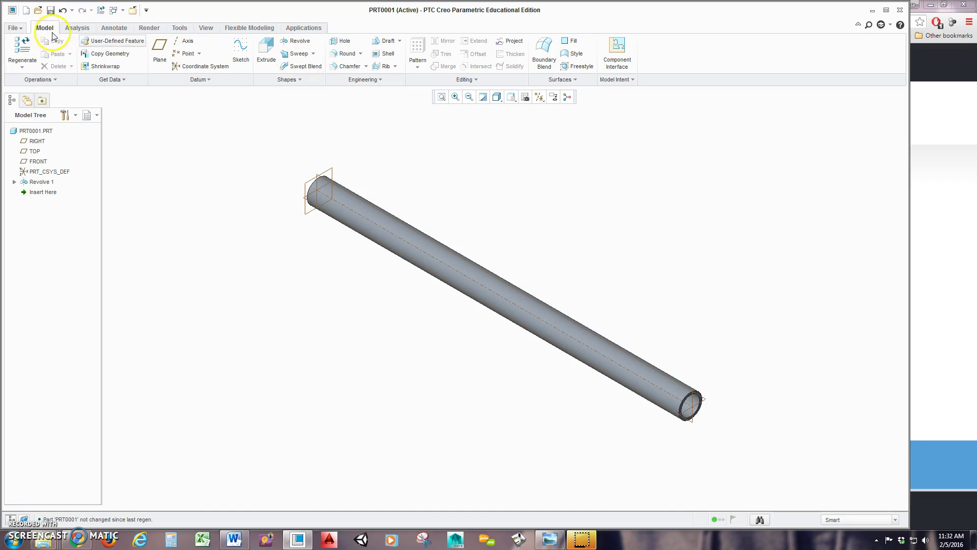
# Step: Start a Helical Sweep and begin defining its helix sweep profile sketch
pyautogui.click(314, 54)
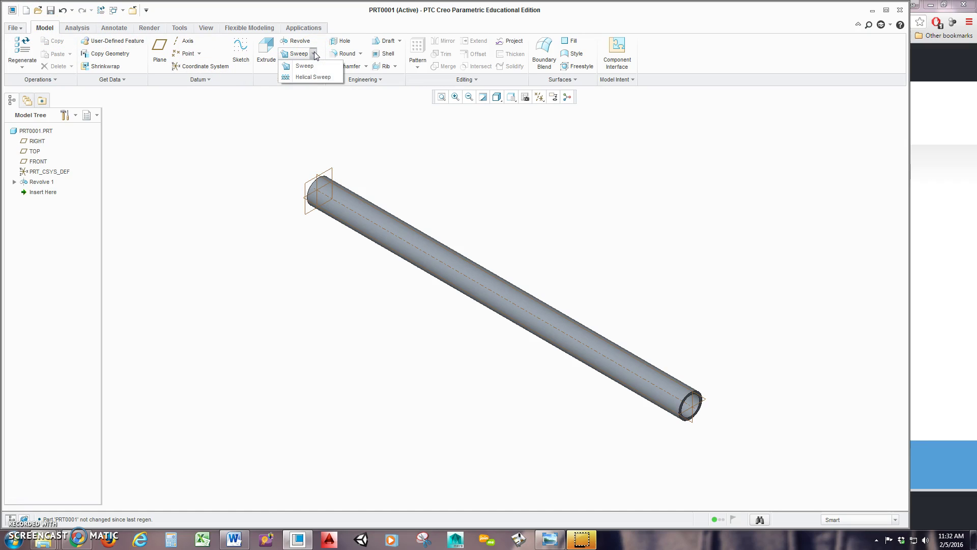
pyautogui.click(318, 77)
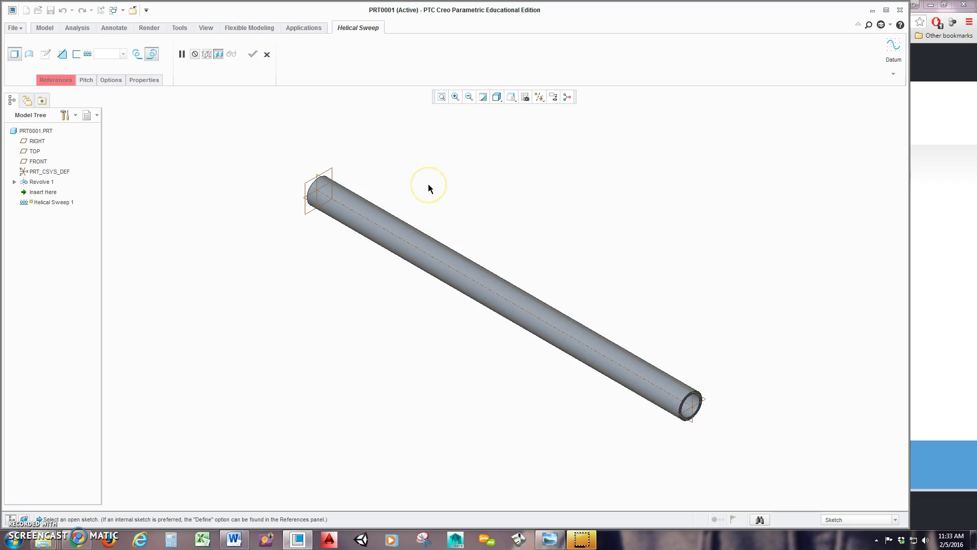
pyautogui.click(49, 81)
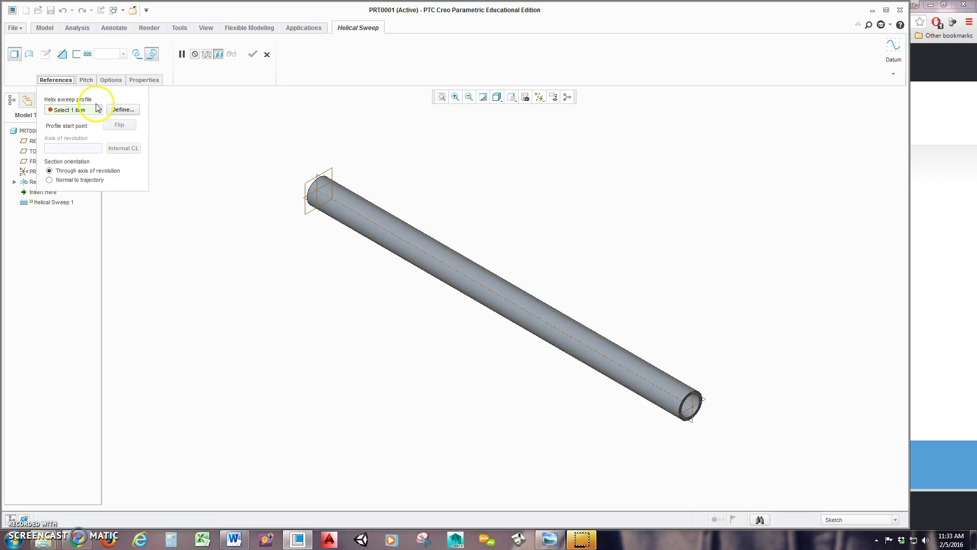
pyautogui.click(125, 110)
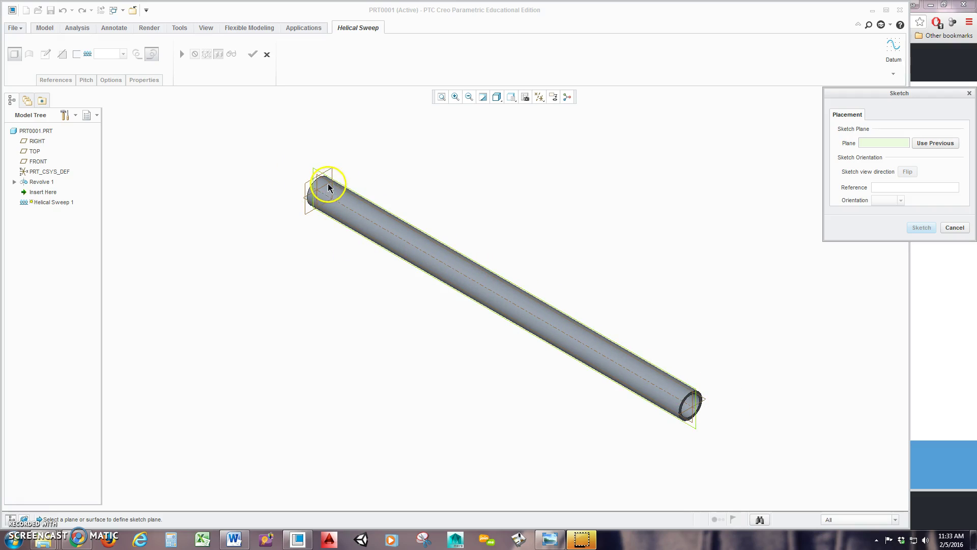
# Step: Sketch on the FRONT plane and draw a horizontal centerline along the tube's axis from its end
pyautogui.click(340, 190)
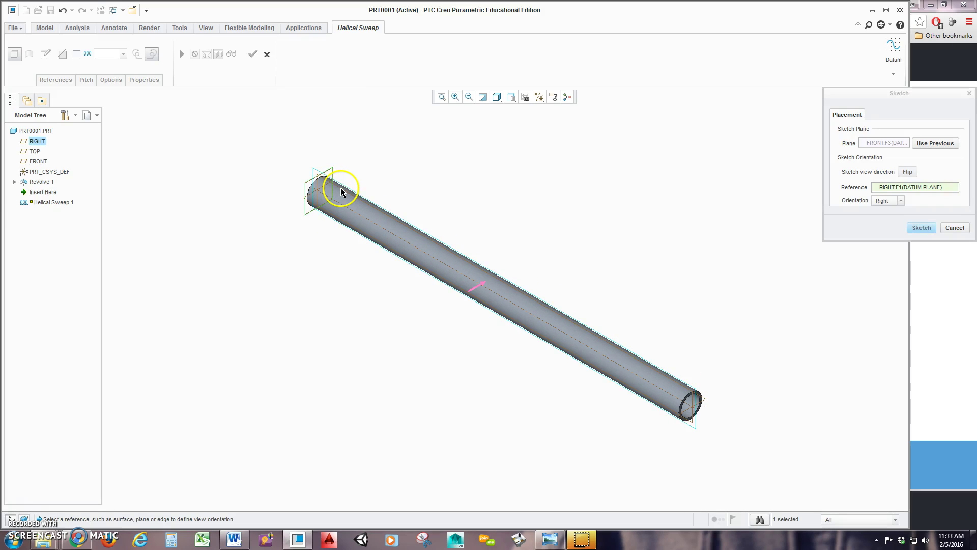
pyautogui.middleClick(456, 176)
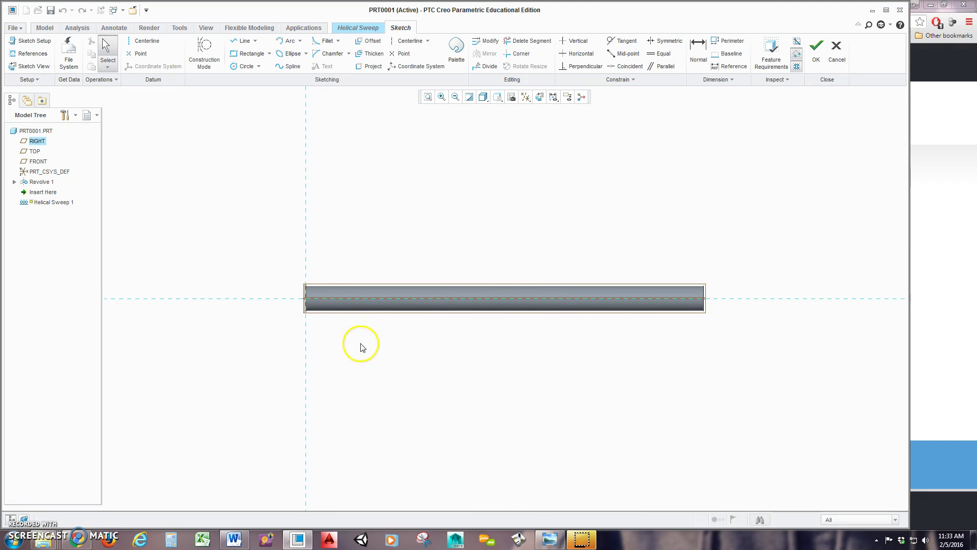
pyautogui.scroll(-5, 306, 304)
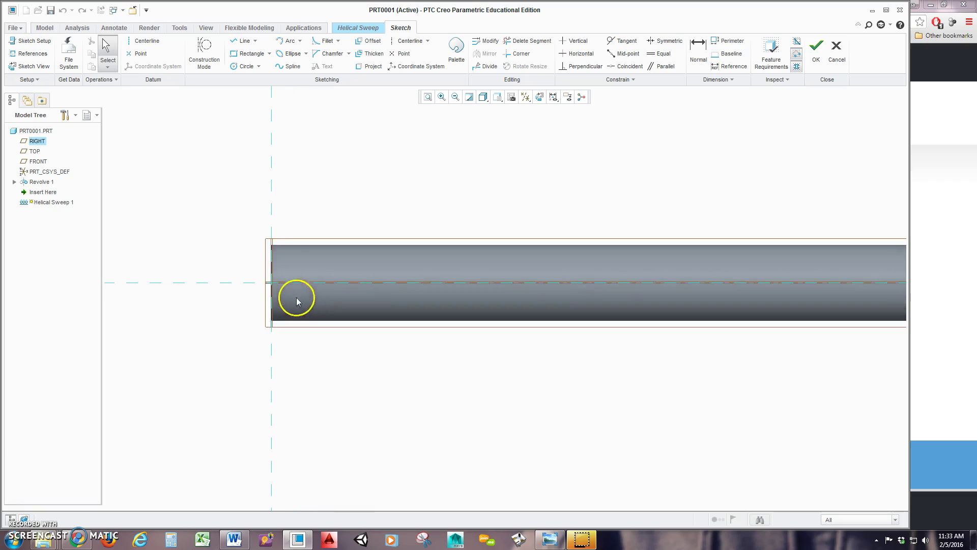
pyautogui.click(147, 41)
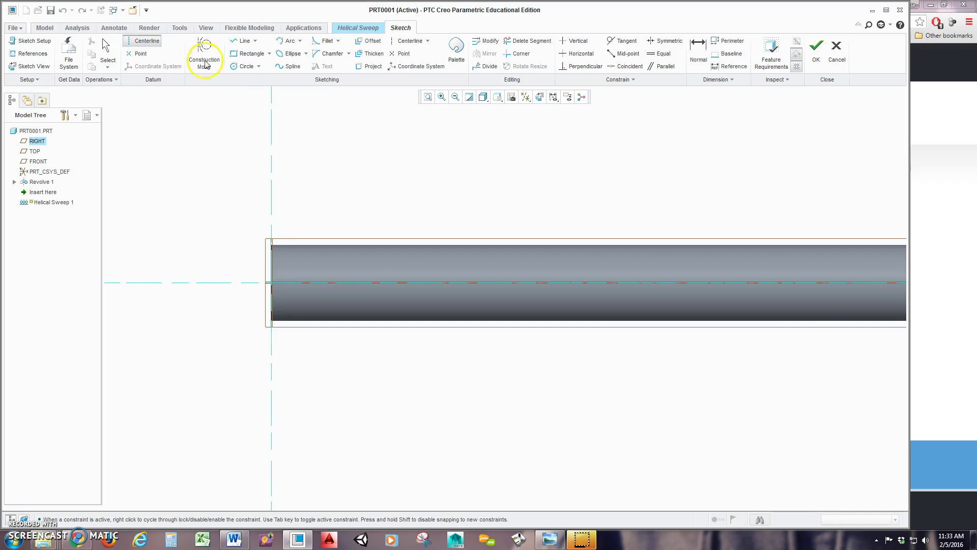
pyautogui.click(272, 282)
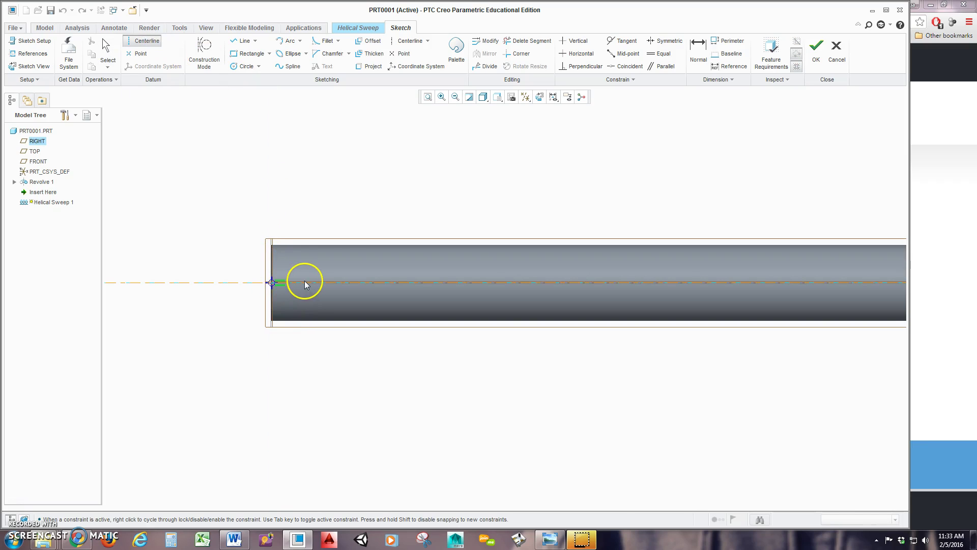
pyautogui.click(305, 281)
pyautogui.middleClick(417, 170)
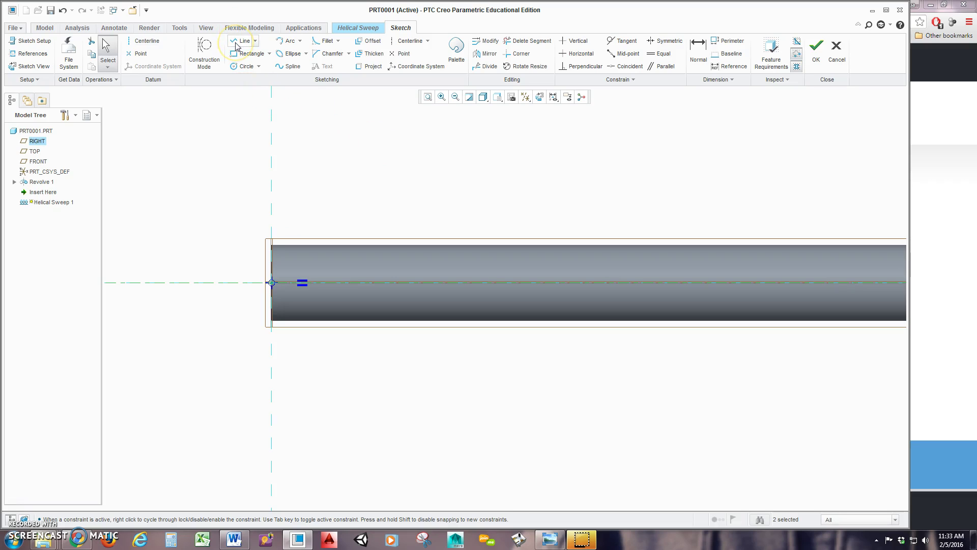
# Step: Switch to wireframe display and add the tube surface Surf:F5(REVOLVE_1) as a sketch reference
pyautogui.click(483, 98)
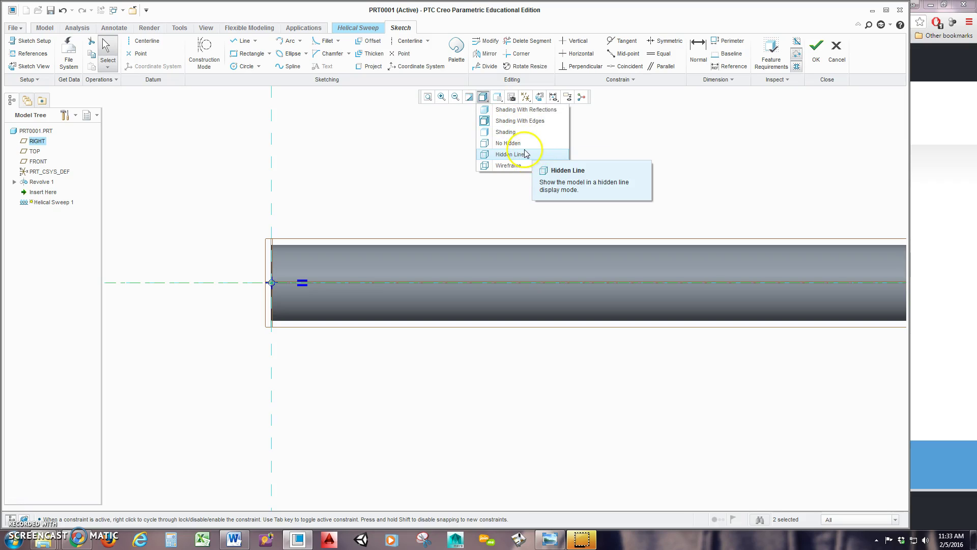
pyautogui.click(524, 165)
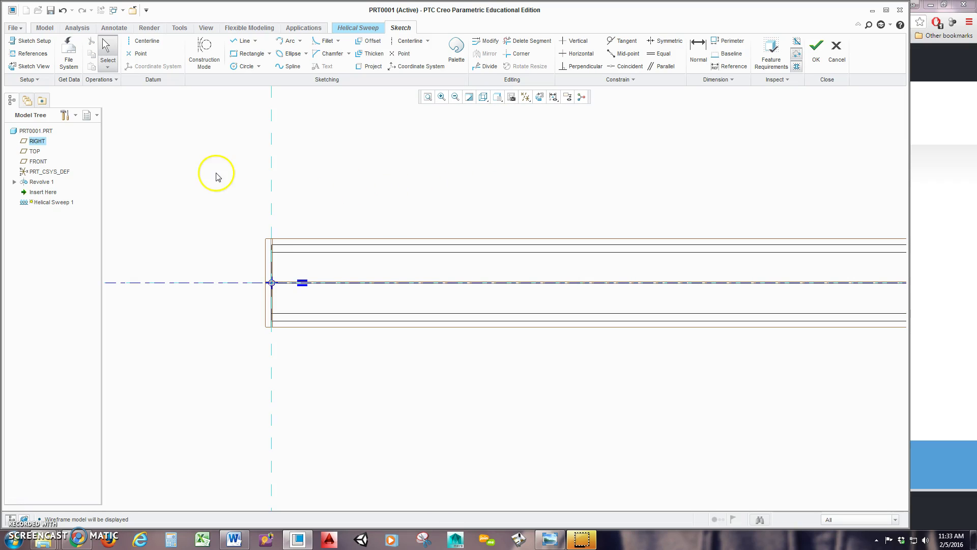
pyautogui.rightClick(322, 213)
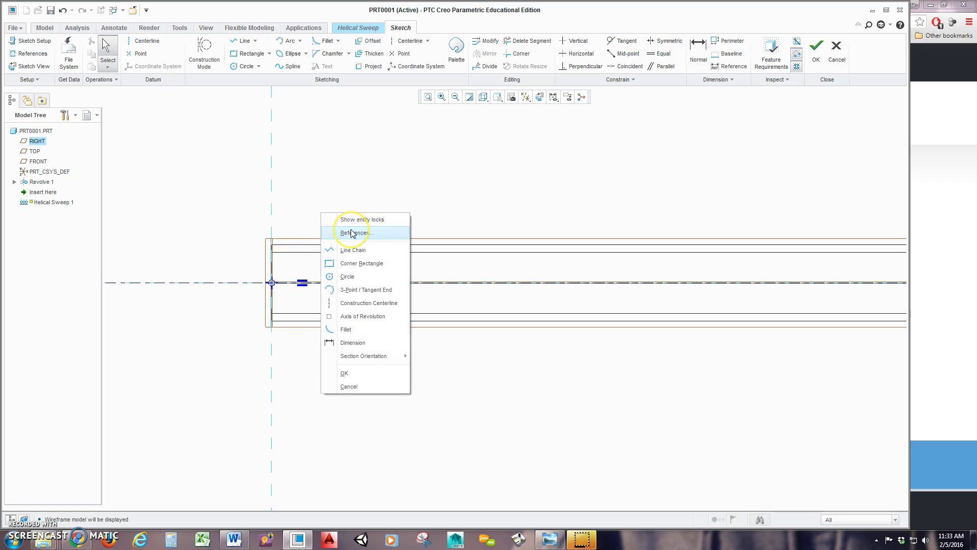
pyautogui.click(352, 234)
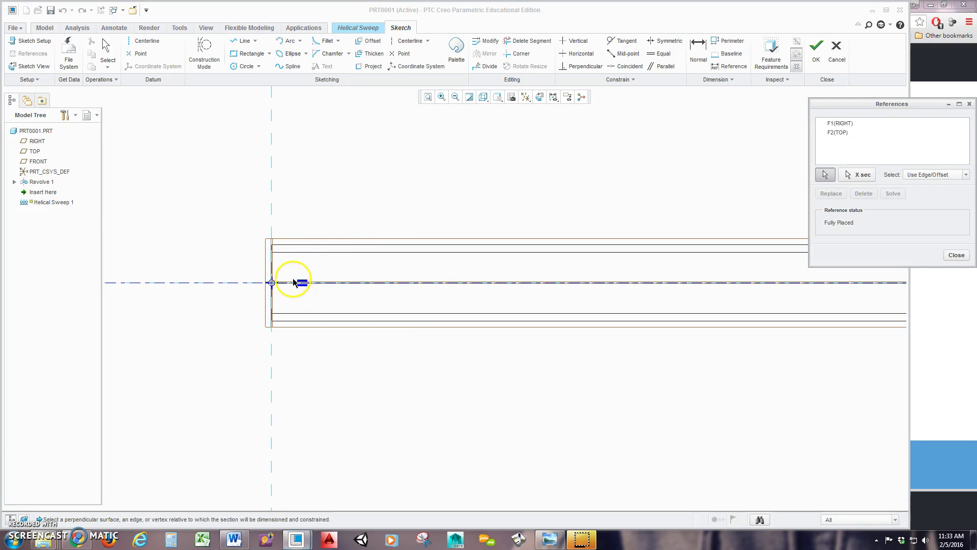
pyautogui.click(300, 252)
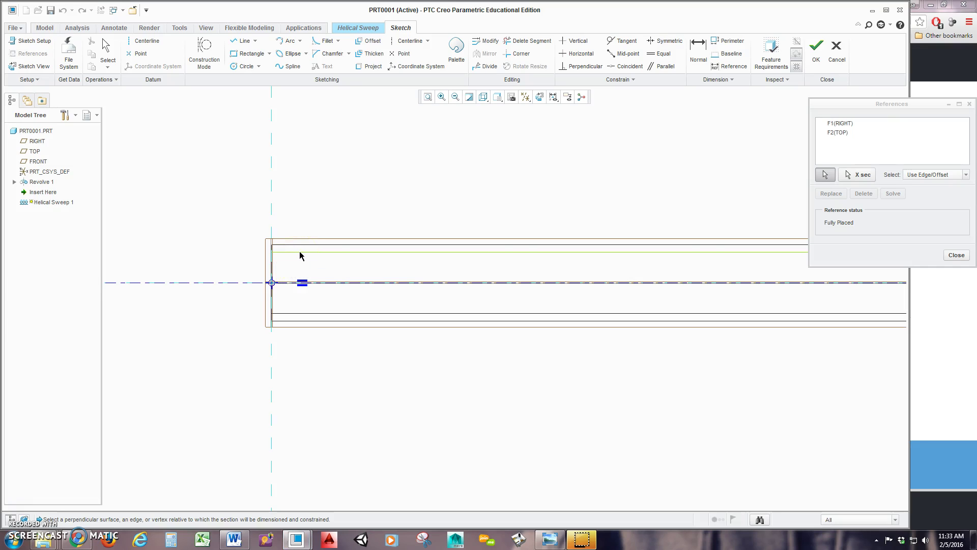
pyautogui.middleClick(465, 202)
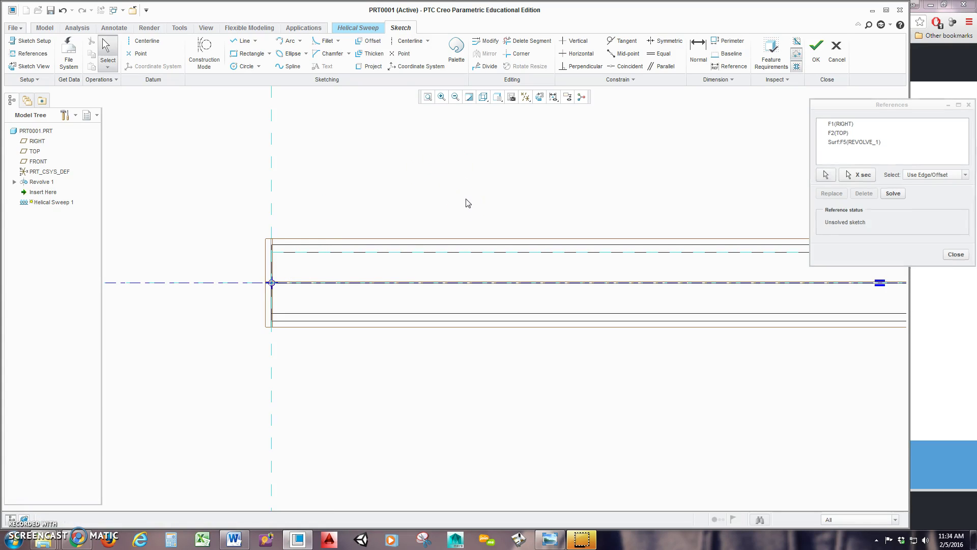
# Step: Draw a horizontal profile line along the tube's surface, extending past both ends
pyautogui.click(241, 42)
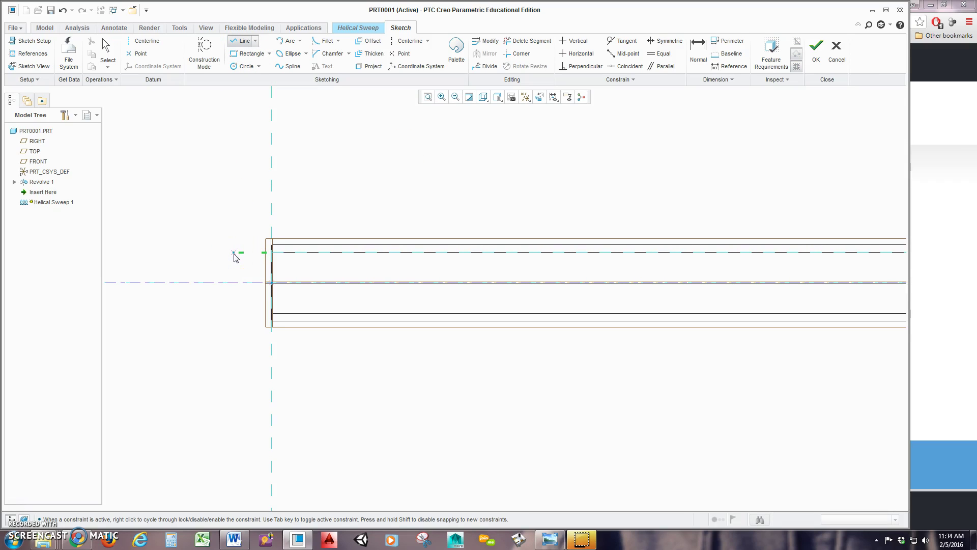
pyautogui.moveTo(262, 253); pyautogui.dragTo(239, 254)
pyautogui.click(237, 253)
pyautogui.scroll(-4, 235, 254)
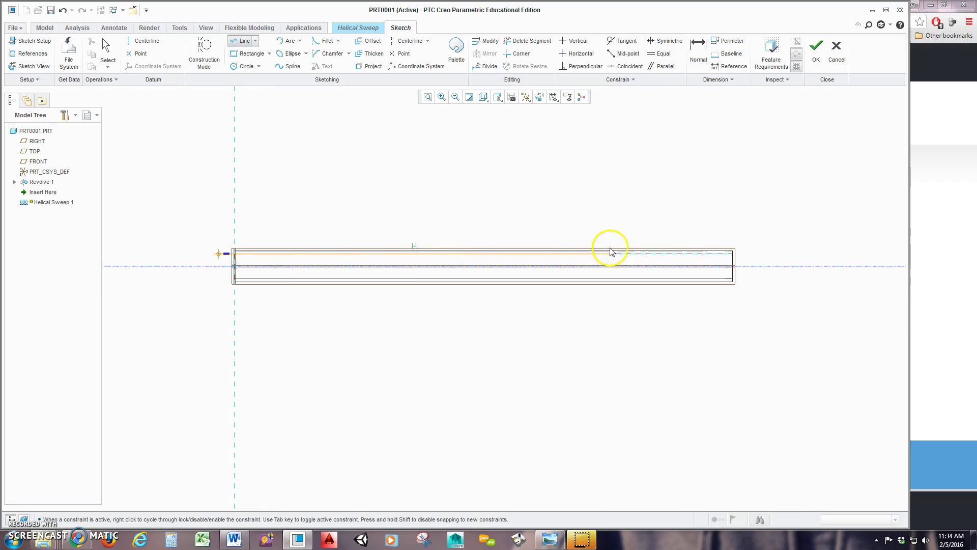
pyautogui.click(755, 257)
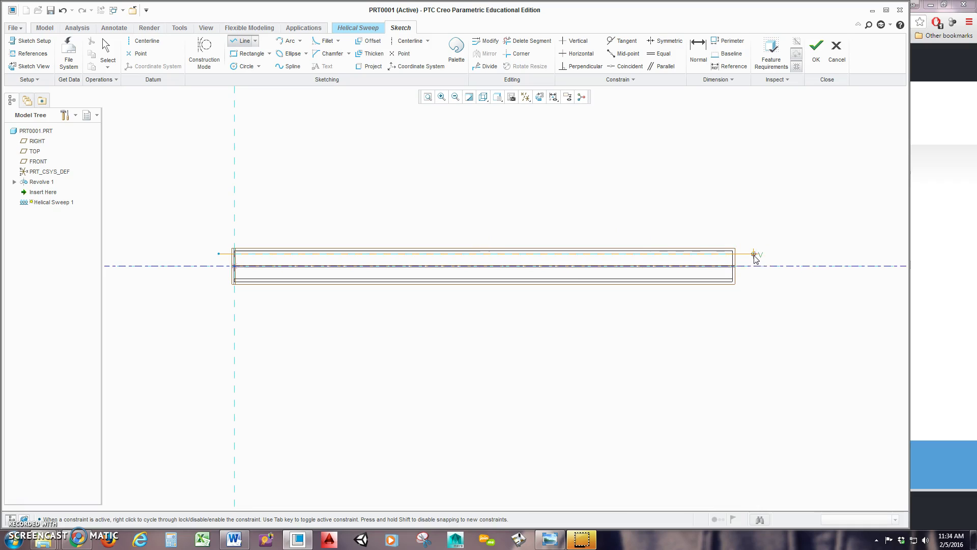
pyautogui.middleClick(752, 216)
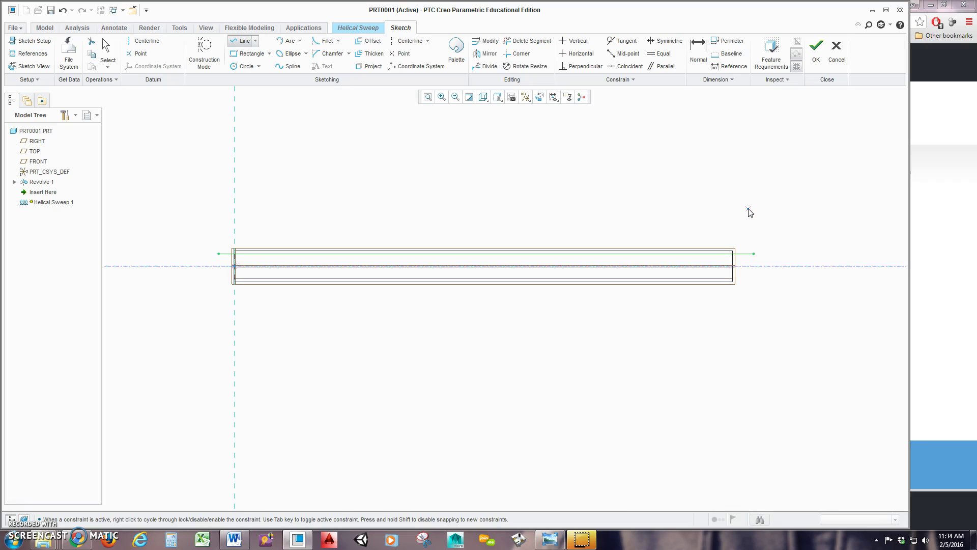
pyautogui.middleClick(749, 212)
# Step: Dimension the line's right overhang beyond the tube as 1.000
pyautogui.click(697, 57)
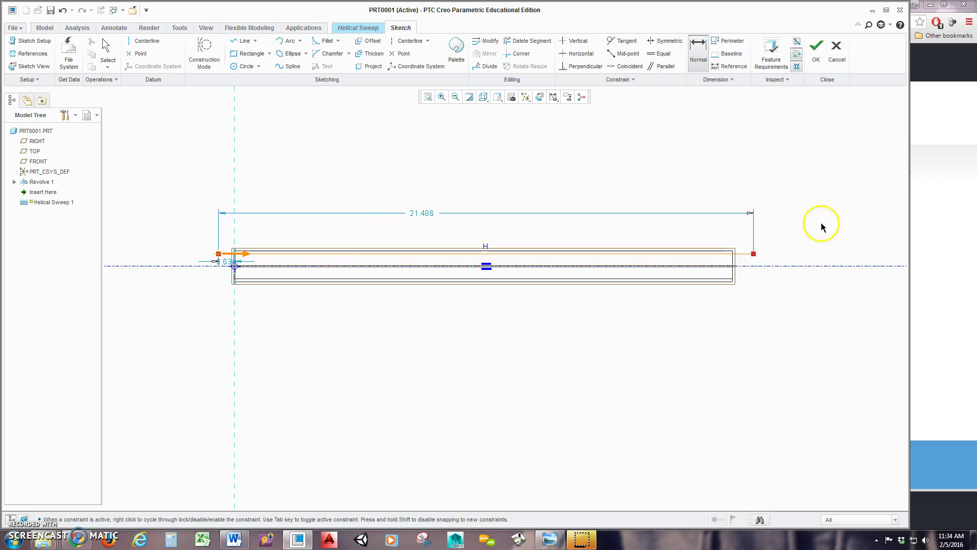
pyautogui.scroll(-5, 753, 255)
pyautogui.click(752, 245)
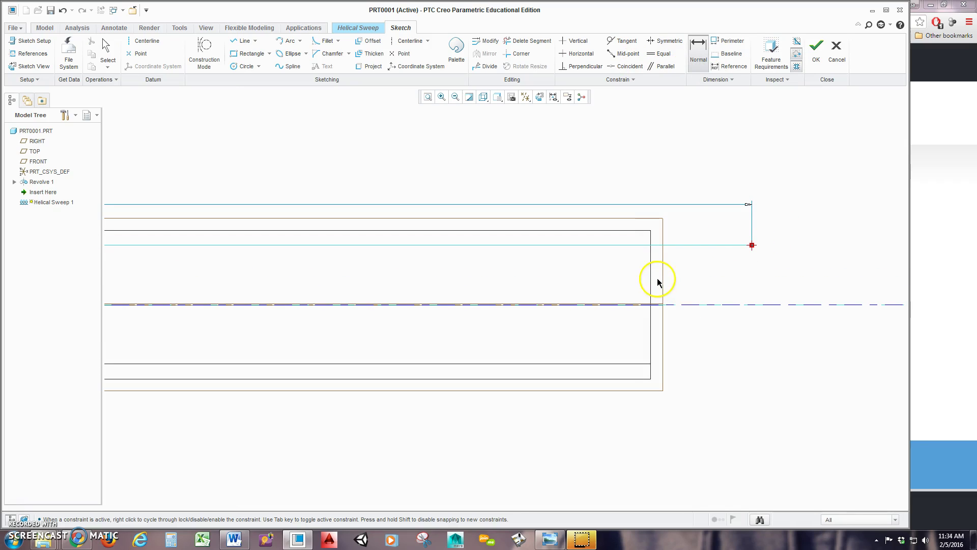
pyautogui.click(651, 275)
pyautogui.middleClick(681, 200)
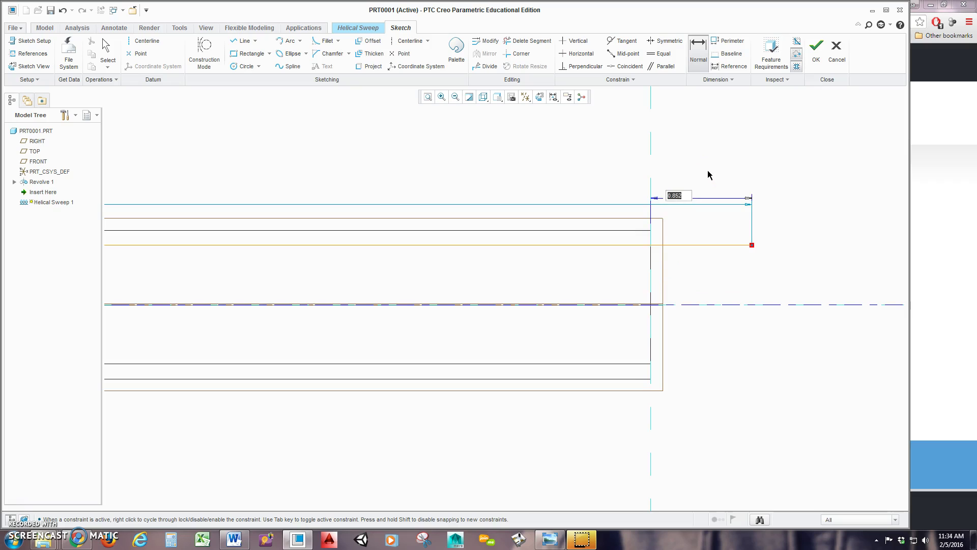
pyautogui.write('1')
pyautogui.press('Return')
# Step: Dimension the line's left overhang beyond the tube's end as 1.000
pyautogui.scroll(3, 869, 242)
pyautogui.scroll(3, 643, 275)
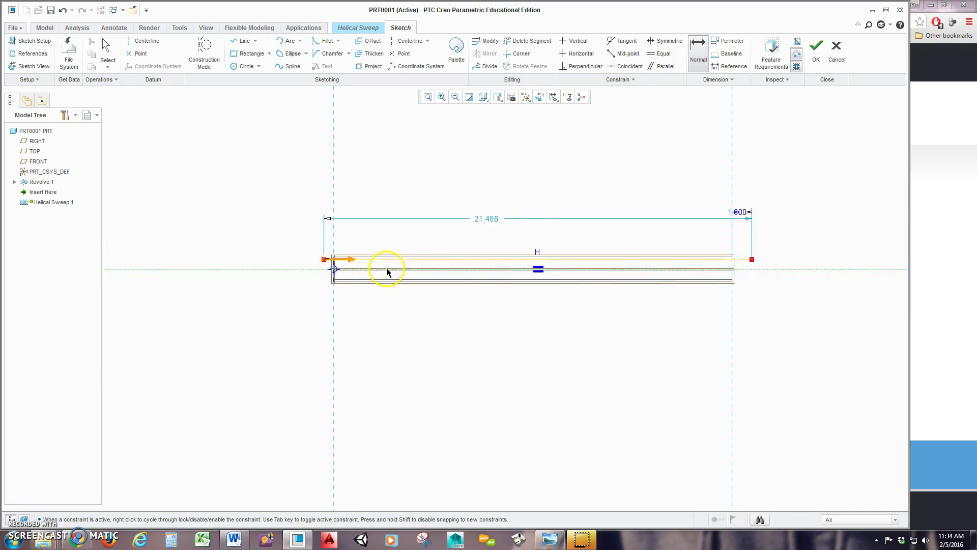
pyautogui.scroll(-2, 306, 250)
pyautogui.scroll(-2, 319, 266)
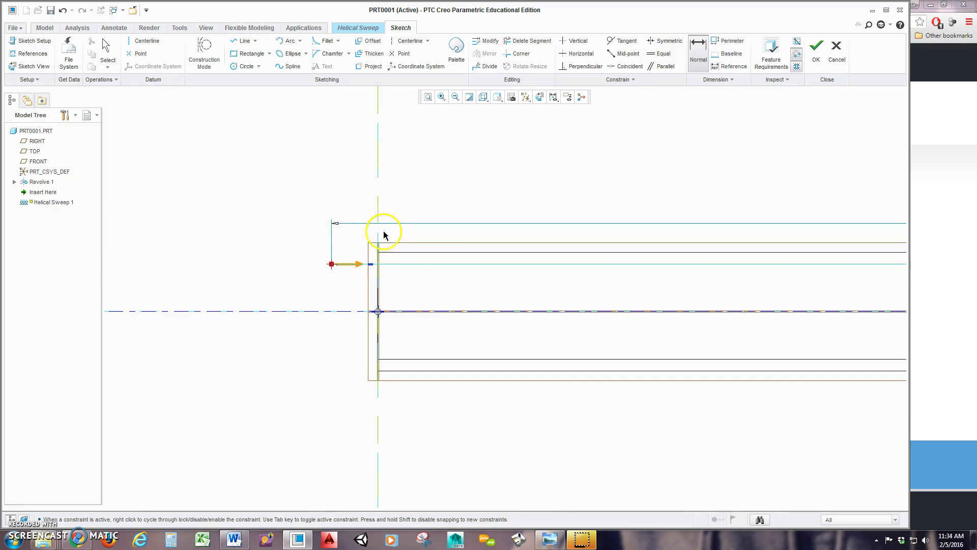
pyautogui.middleClick(350, 195)
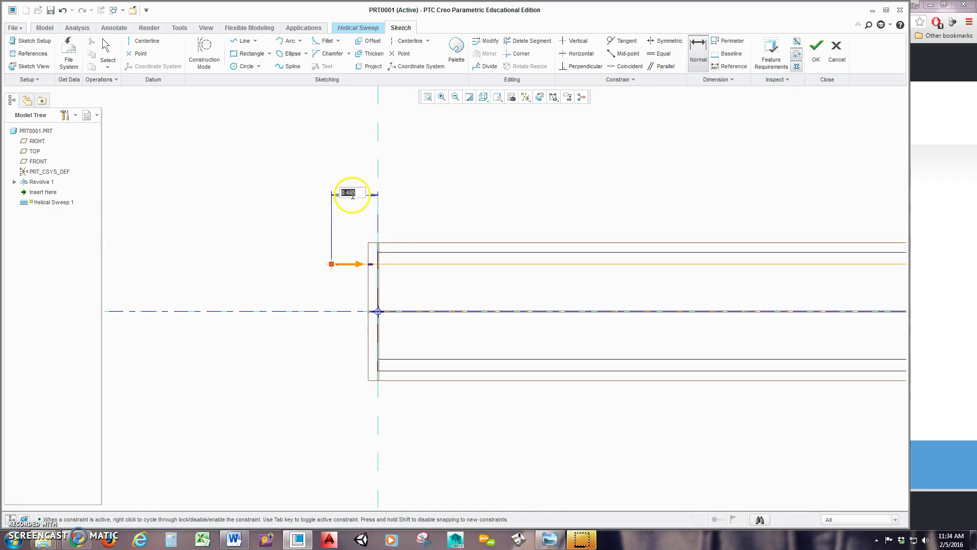
pyautogui.write('1')
pyautogui.press('Return')
pyautogui.scroll(2, 438, 295)
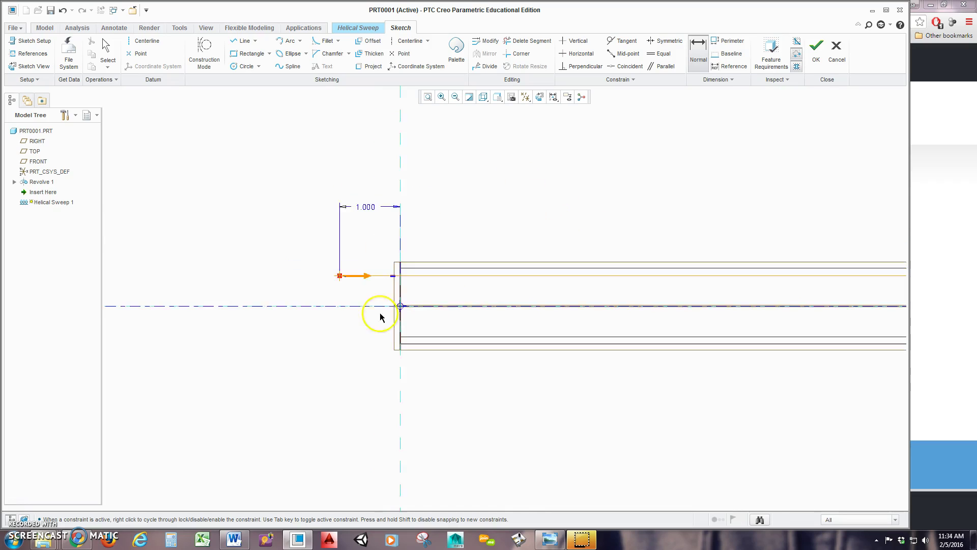
pyautogui.scroll(2, 381, 316)
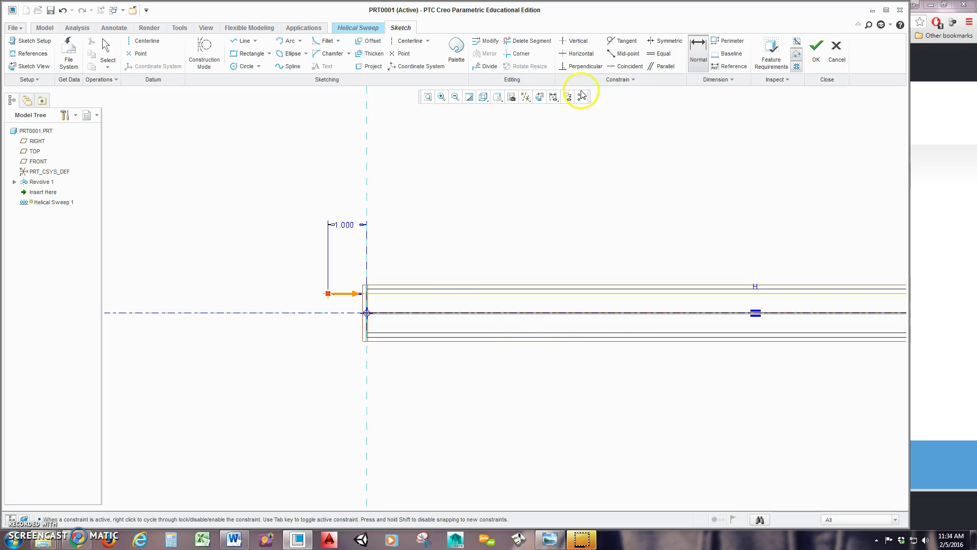
# Step: Finish the profile sketch and change the helix pitch from 2.200 to 0.500
pyautogui.click(812, 60)
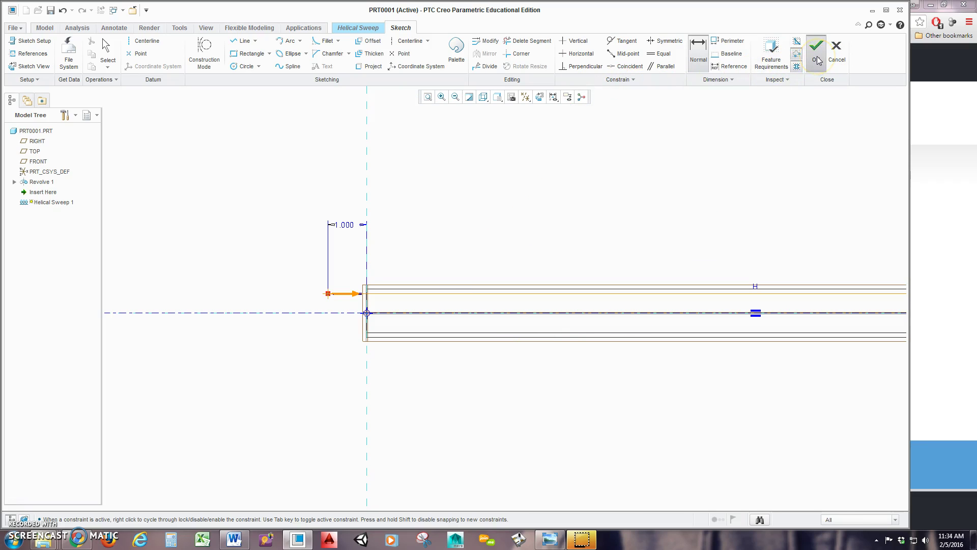
pyautogui.moveTo(381, 311); pyautogui.dragTo(423, 354, button='middle')
pyautogui.scroll(2, 360, 295)
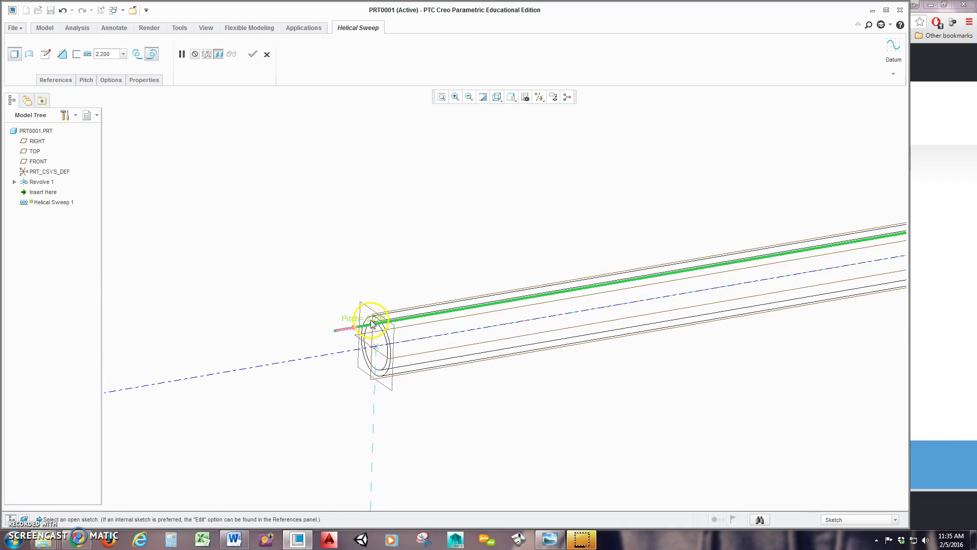
pyautogui.click(373, 323)
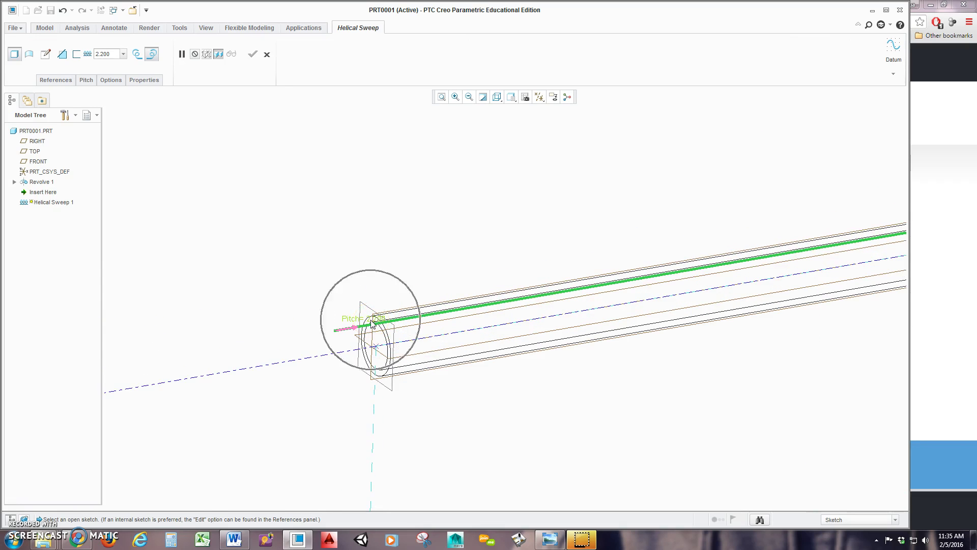
pyautogui.click(111, 56)
pyautogui.doubleClick(111, 56)
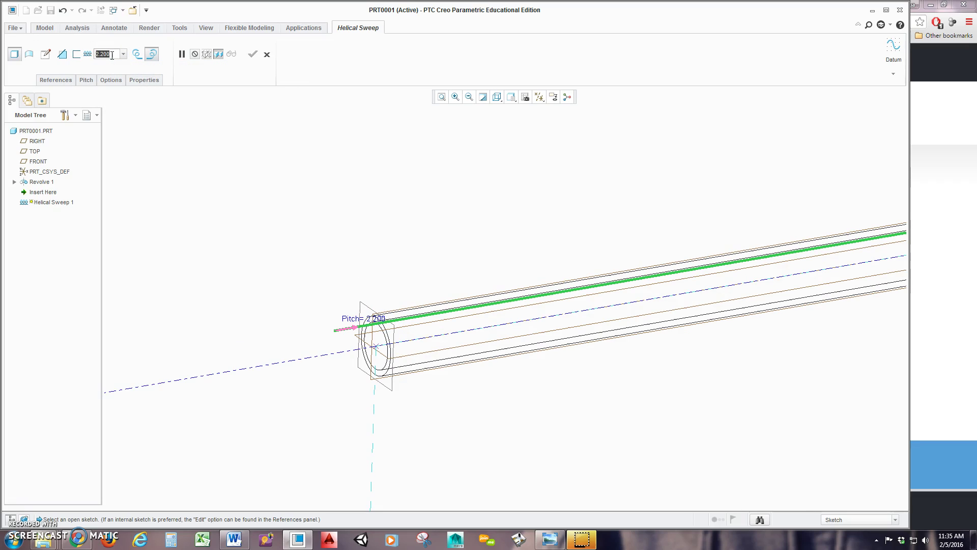
pyautogui.press('BackSpace')
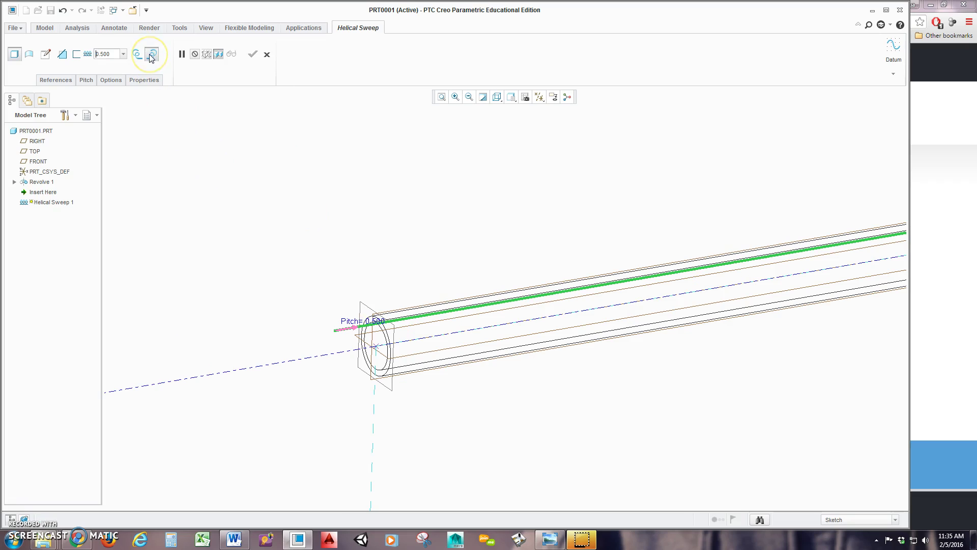
# Step: Make the helix left-handed and set the sweep to remove material
pyautogui.click(152, 55)
pyautogui.click(144, 56)
pyautogui.click(136, 55)
pyautogui.click(96, 56)
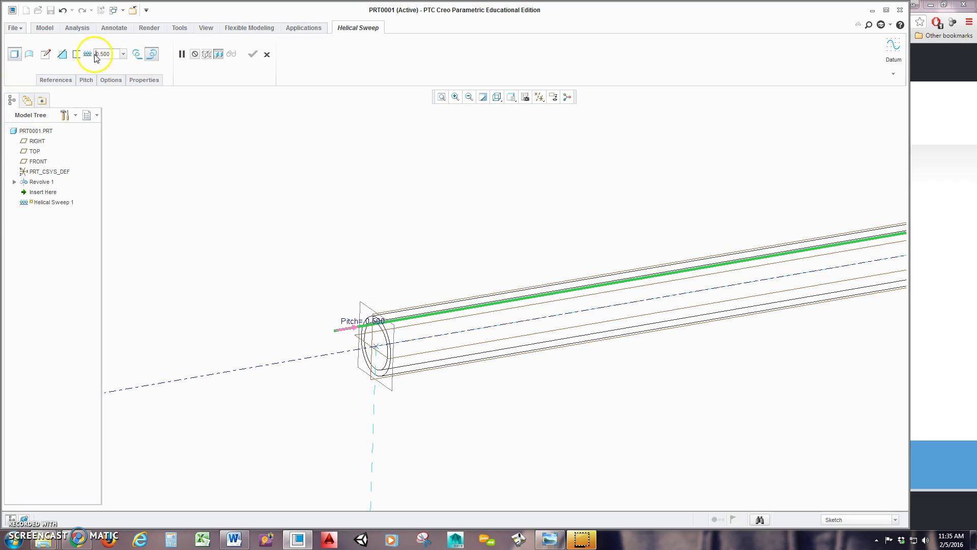
pyautogui.click(63, 55)
pyautogui.click(62, 57)
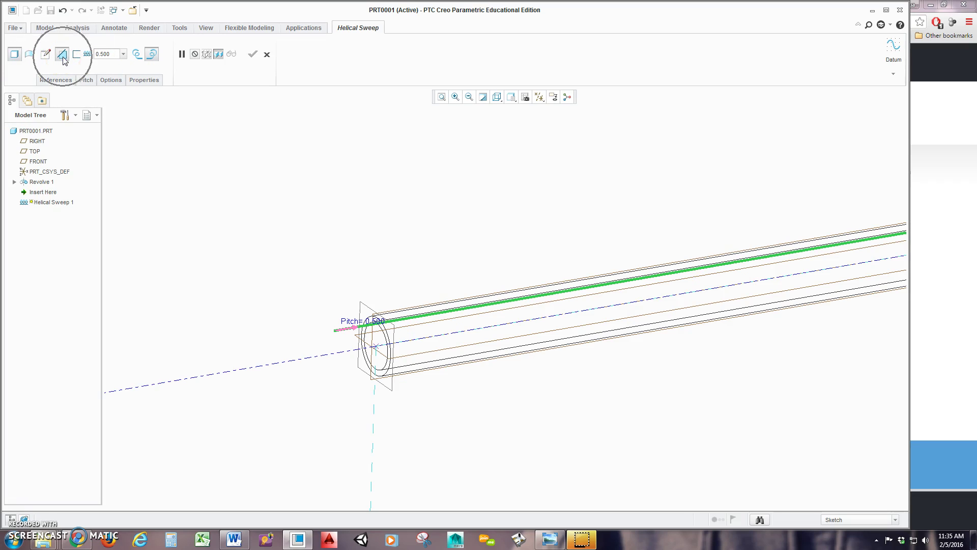
pyautogui.click(63, 57)
pyautogui.click(51, 56)
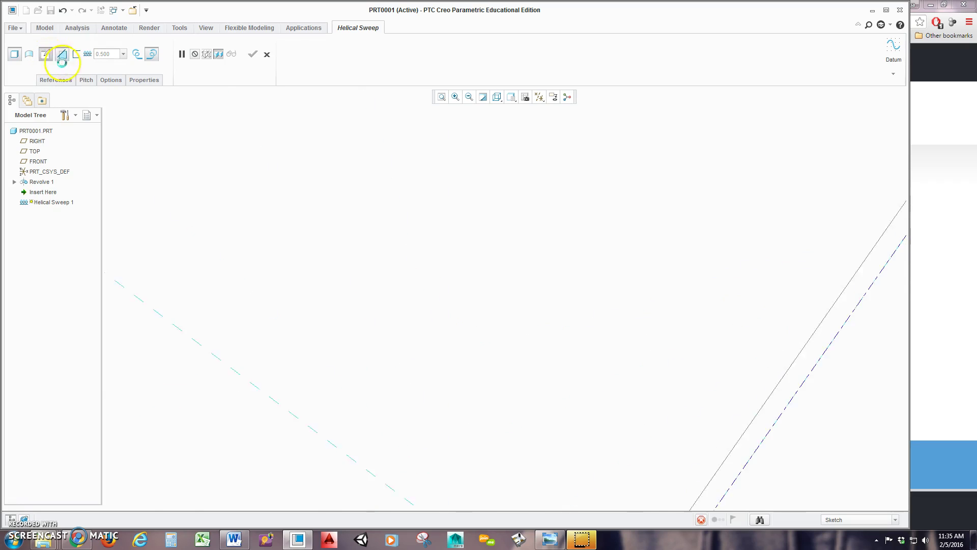
# Step: Draw a vertical centerline in the helical sweep section sketch
pyautogui.scroll(1, 314, 185)
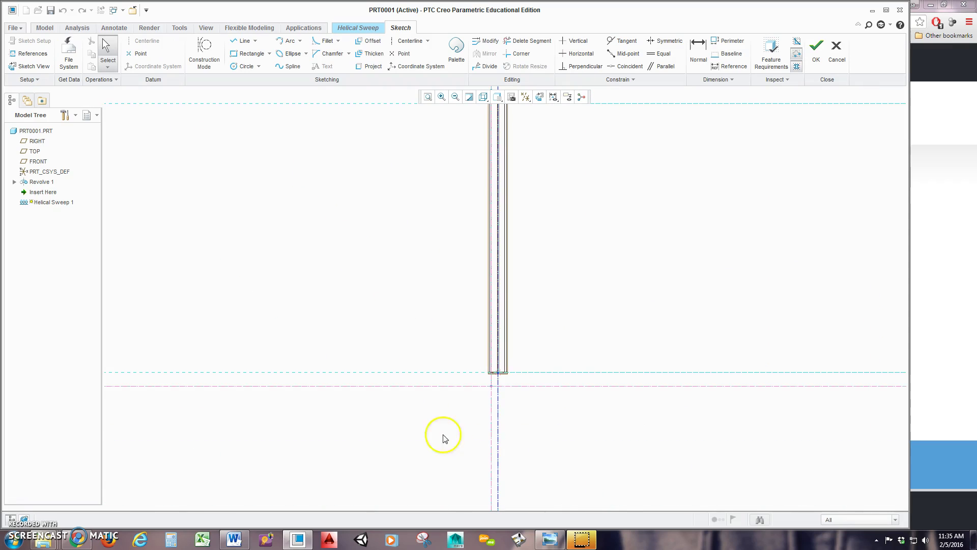
pyautogui.scroll(-3, 497, 387)
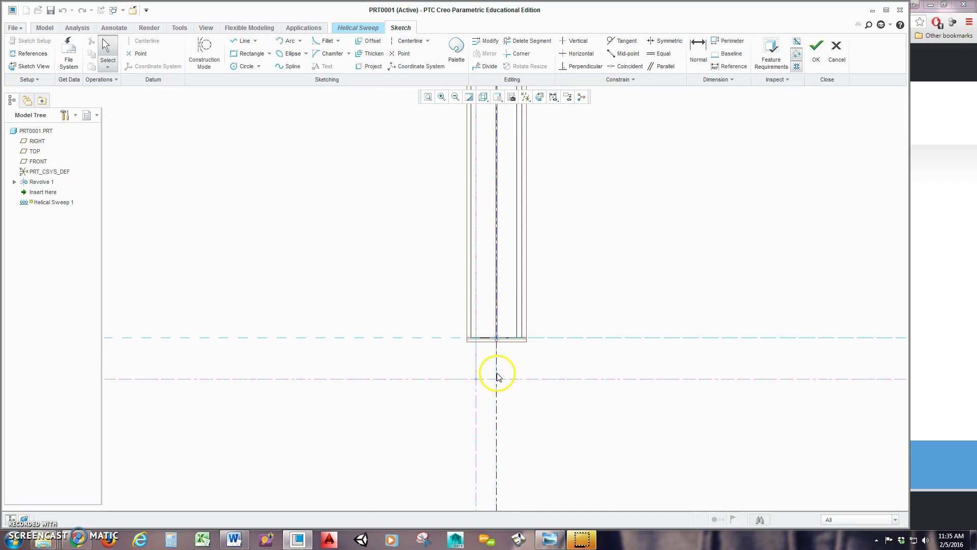
pyautogui.scroll(-3, 499, 392)
pyautogui.scroll(-1, 492, 402)
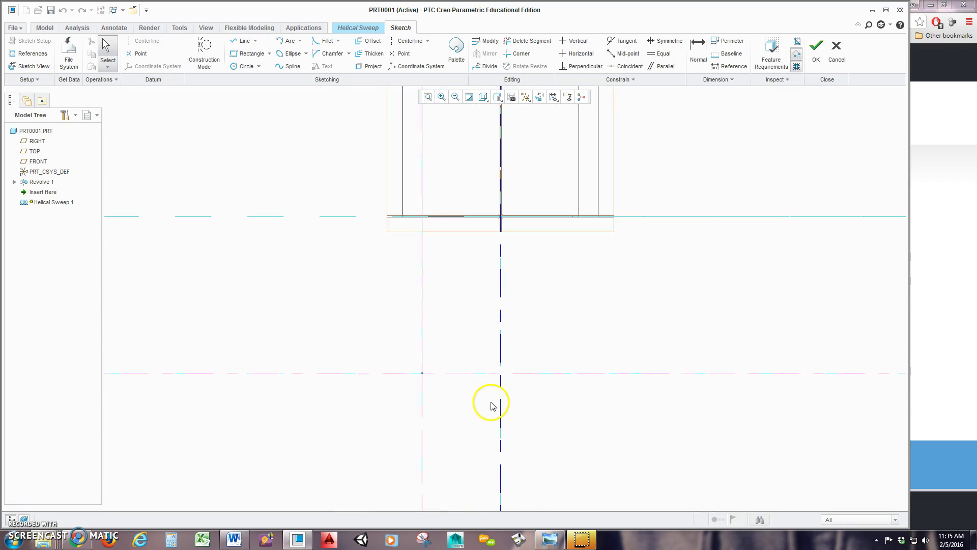
pyautogui.scroll(5, 407, 351)
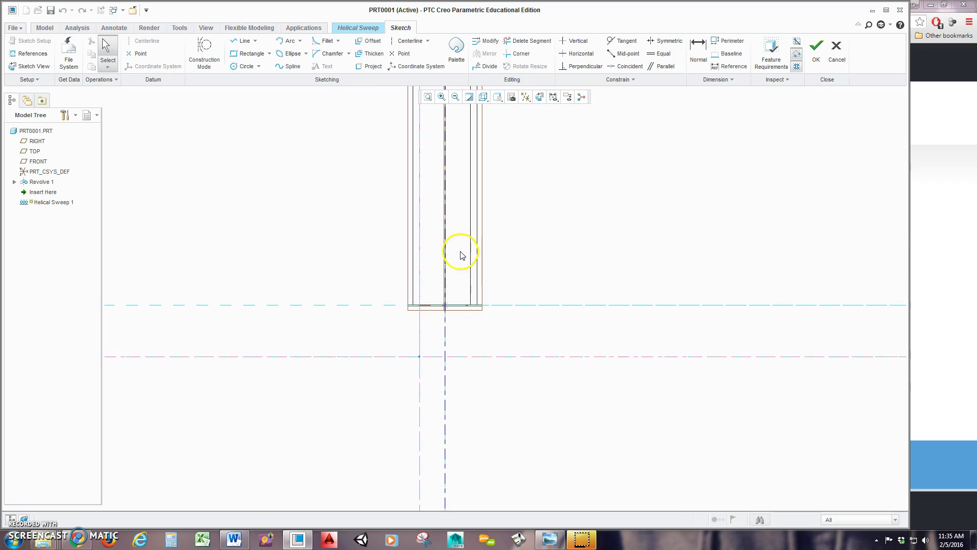
pyautogui.click(407, 41)
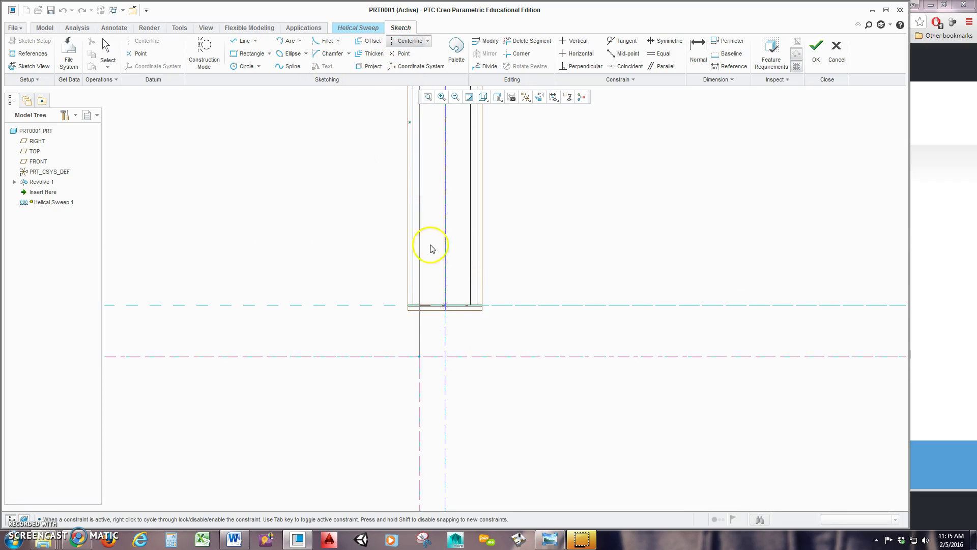
pyautogui.click(454, 344)
pyautogui.middleClick(574, 219)
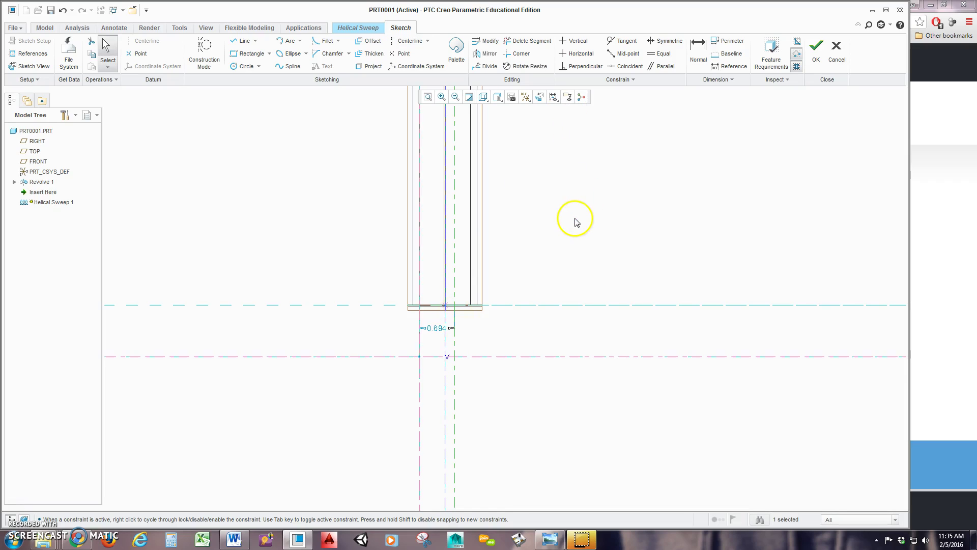
# Step: Constrain the new centerline coincident with the vertical reference axis
pyautogui.click(432, 316)
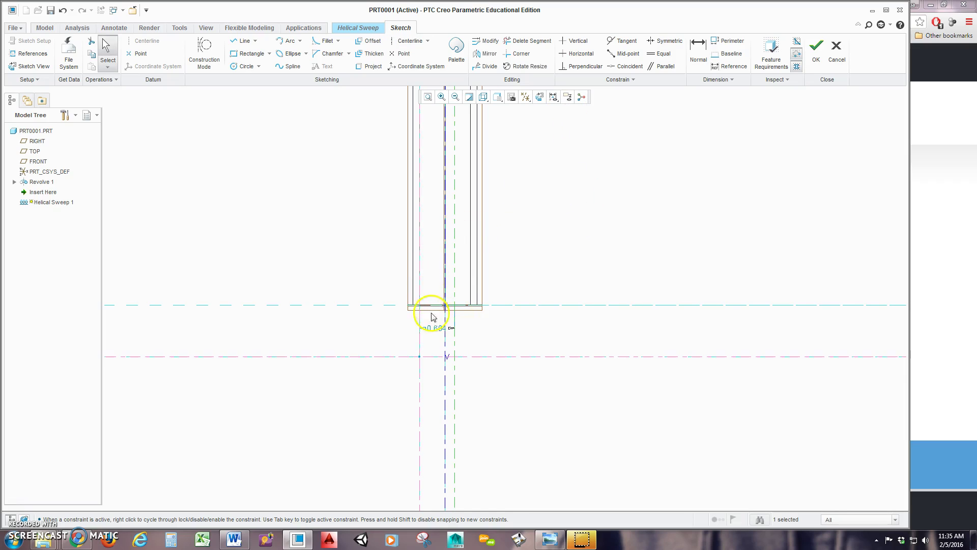
pyautogui.click(636, 67)
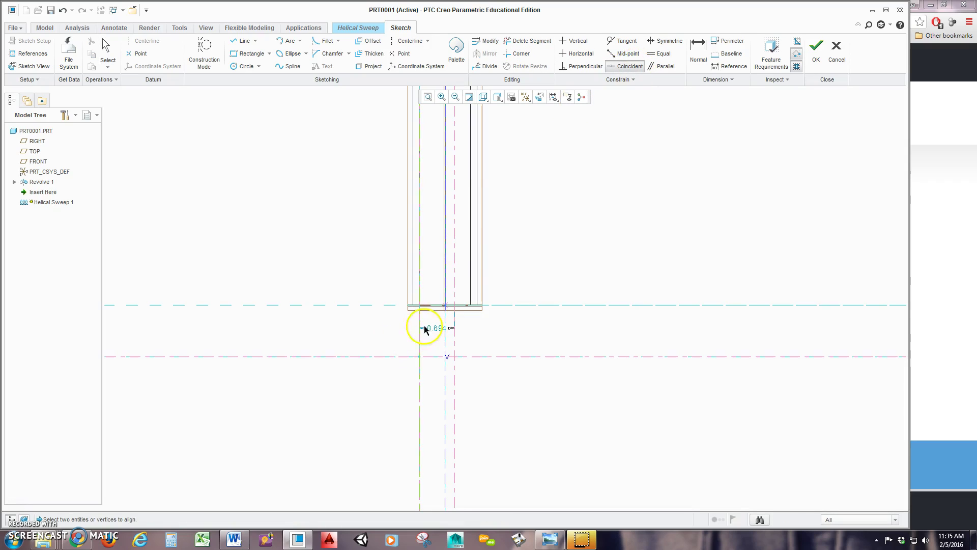
pyautogui.click(446, 247)
pyautogui.click(451, 247)
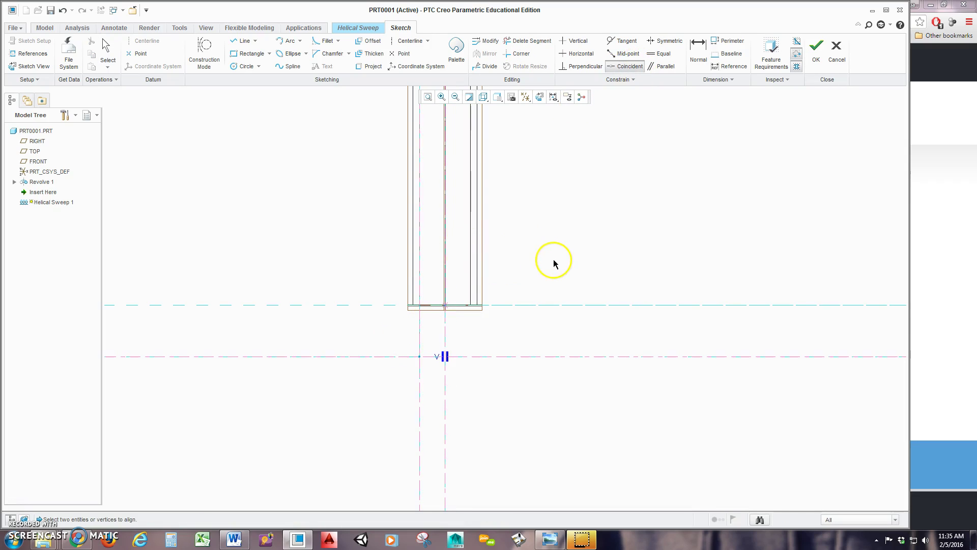
pyautogui.middleClick(552, 262)
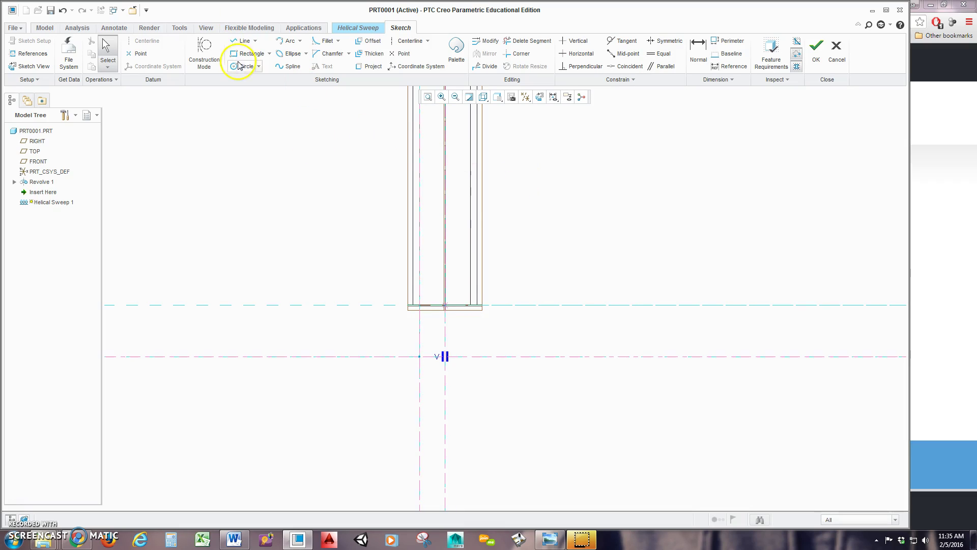
# Step: Draw the groove rectangle from the axis intersection and set its height to 0.050
pyautogui.click(240, 55)
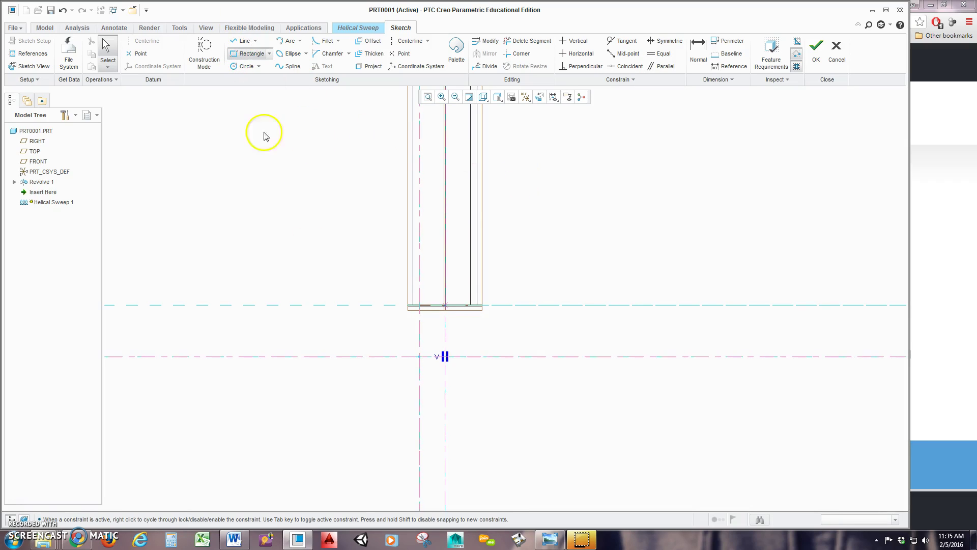
pyautogui.scroll(4, 429, 329)
pyautogui.click(410, 326)
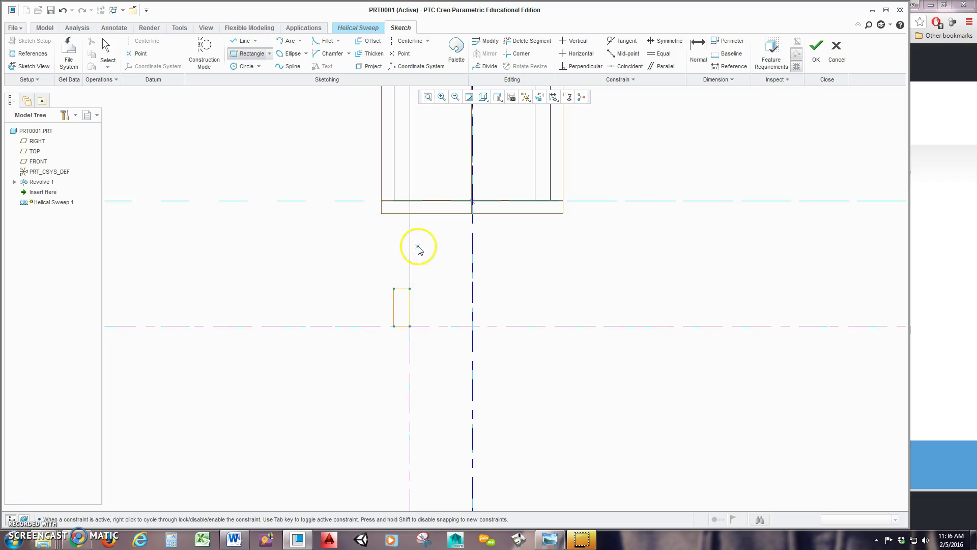
pyautogui.middleClick(444, 273)
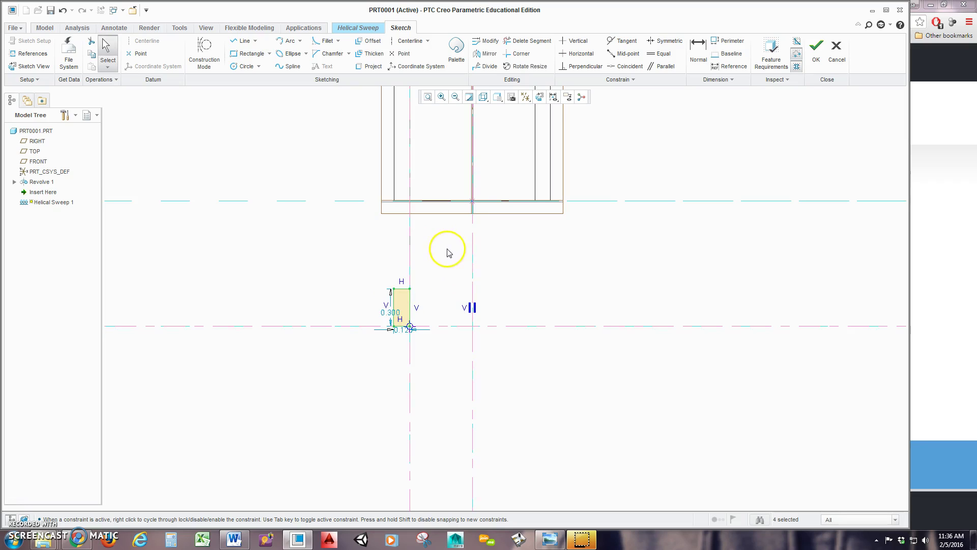
pyautogui.doubleClick(389, 313)
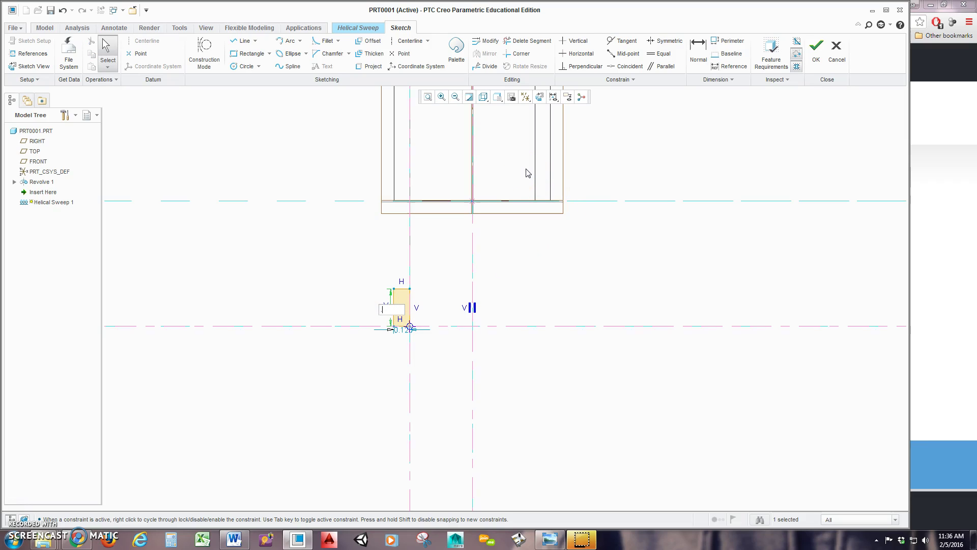
pyautogui.write('.05')
pyautogui.press('Return')
pyautogui.scroll(3, 414, 341)
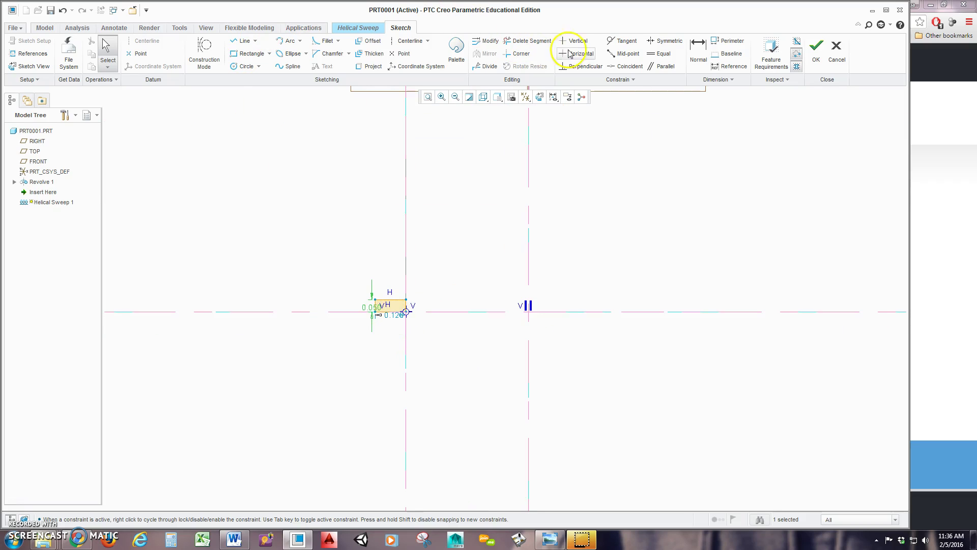
# Step: Add a 1.060 diameter dimension from the rectangle edge about the centreline
pyautogui.click(695, 54)
pyautogui.scroll(3, 405, 270)
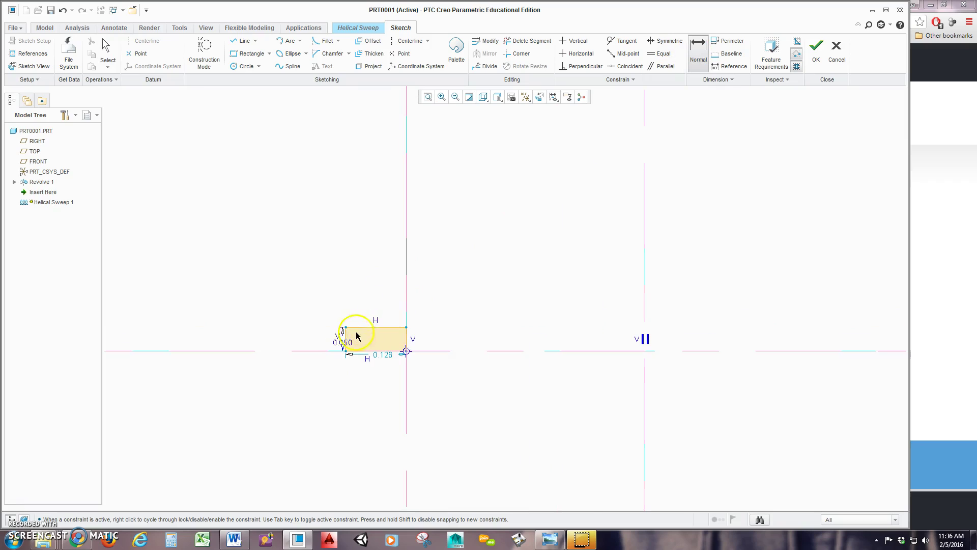
pyautogui.scroll(-3, 299, 283)
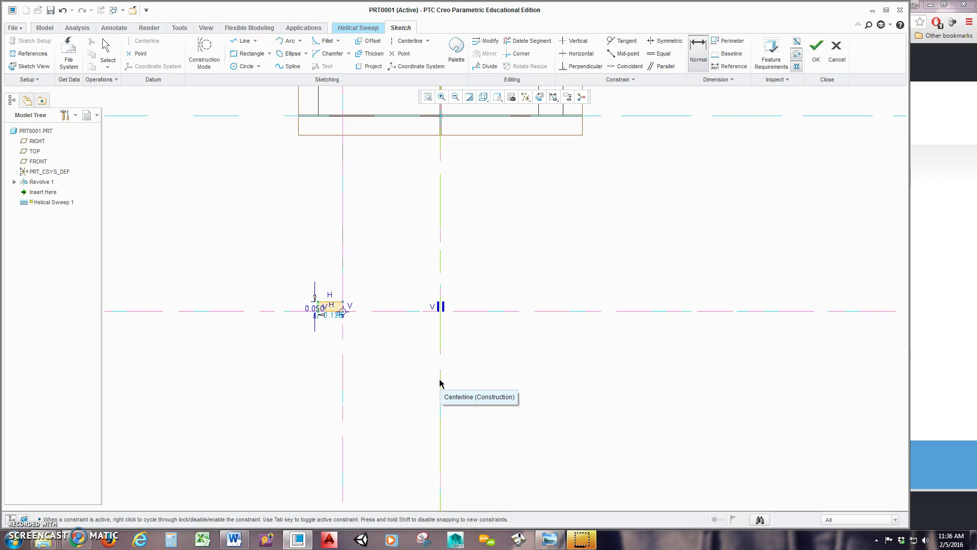
pyautogui.scroll(3, 301, 316)
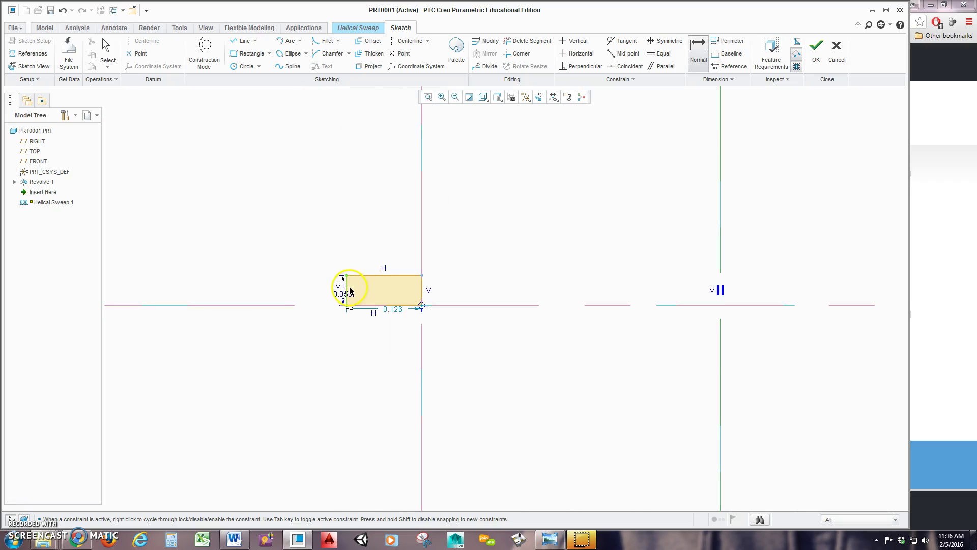
pyautogui.scroll(-4, 316, 229)
pyautogui.click(327, 291)
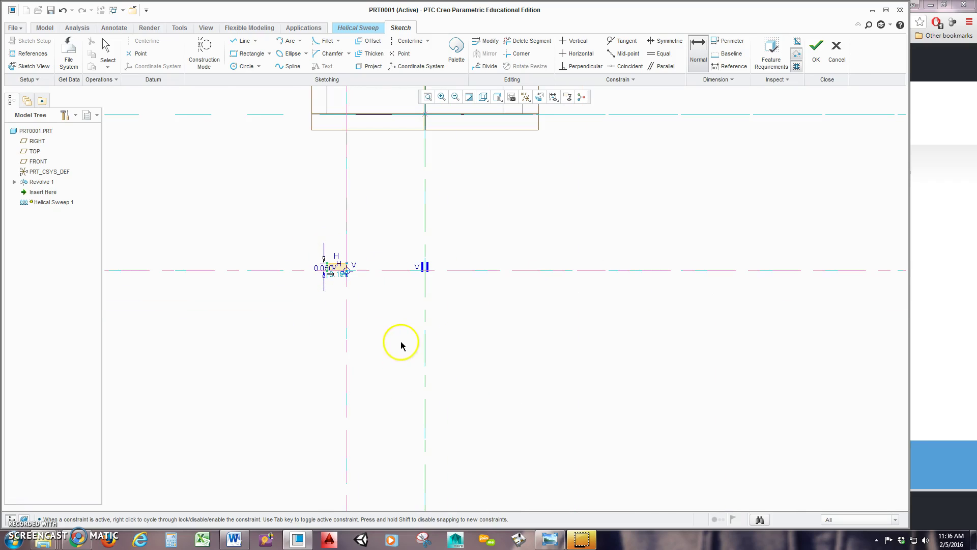
pyautogui.middleClick(401, 318)
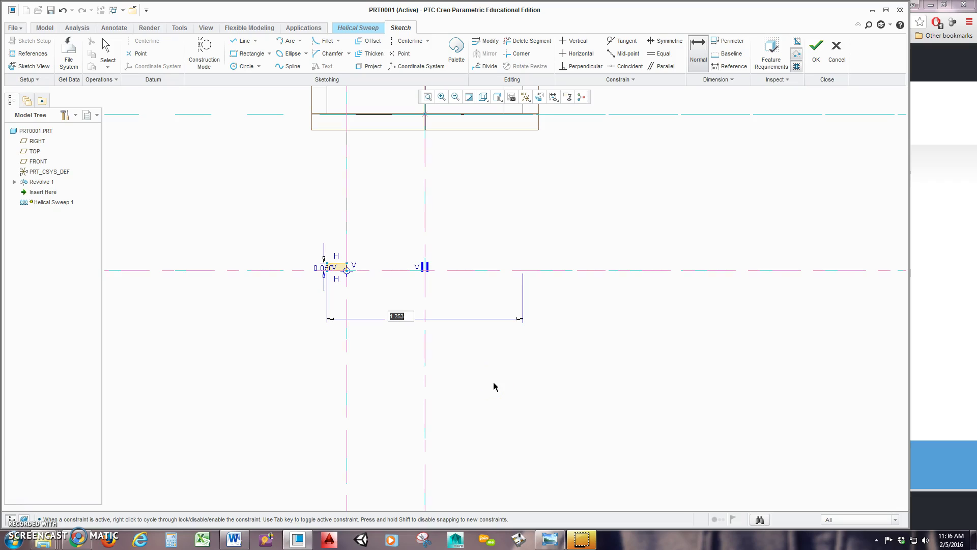
pyautogui.write('1.06')
pyautogui.press('Return')
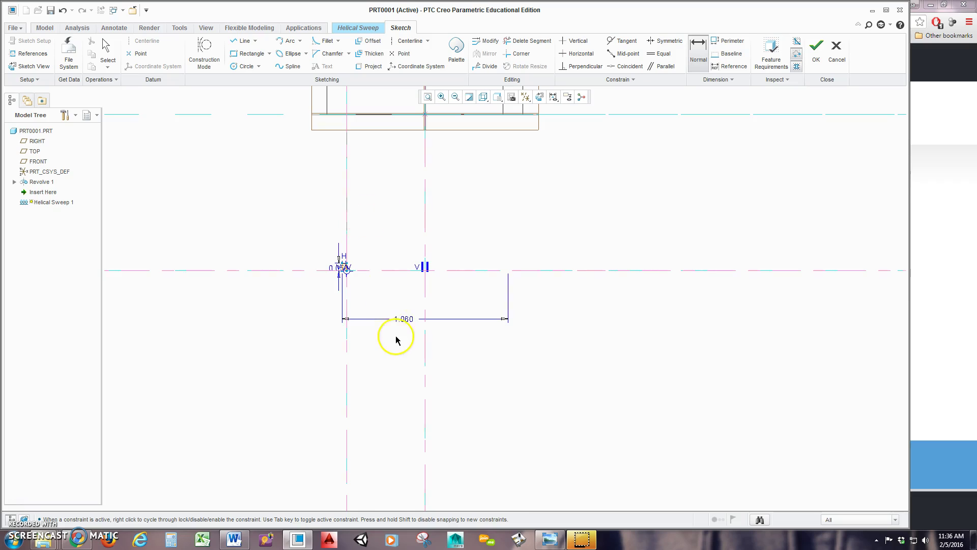
pyautogui.scroll(3, 387, 239)
pyautogui.scroll(1, 405, 301)
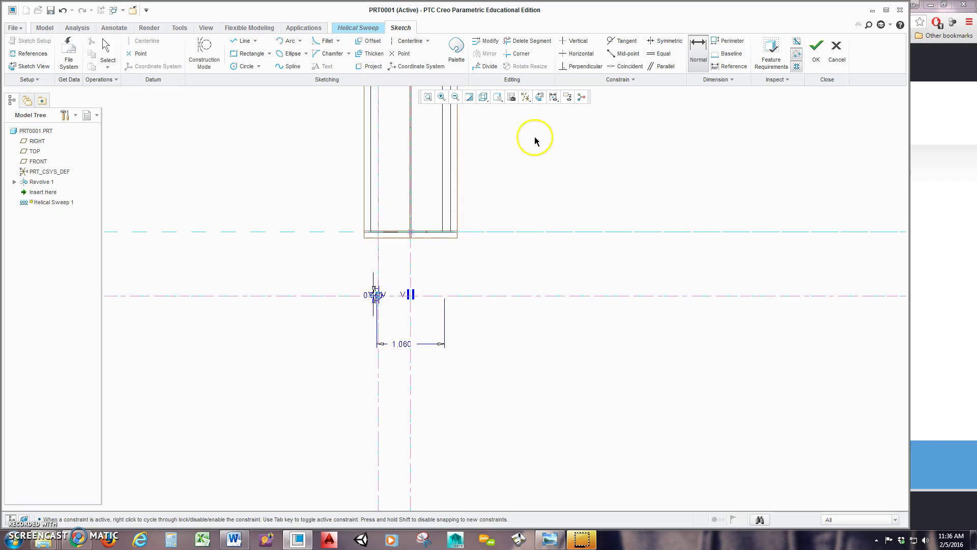
# Step: Exit the section sketch, check the preview, and complete the 0.500-pitch Helical Sweep 1
pyautogui.click(817, 59)
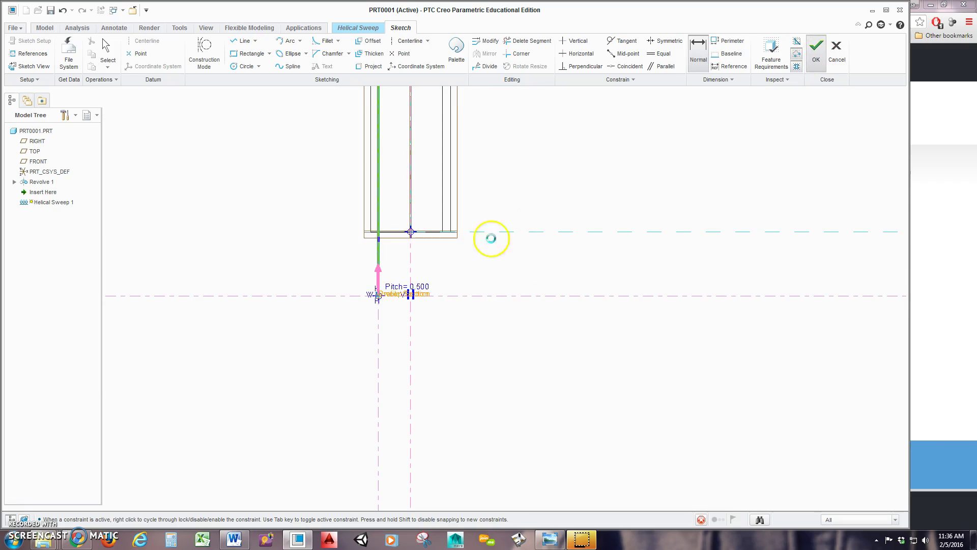
pyautogui.moveTo(436, 227); pyautogui.dragTo(403, 178, button='middle')
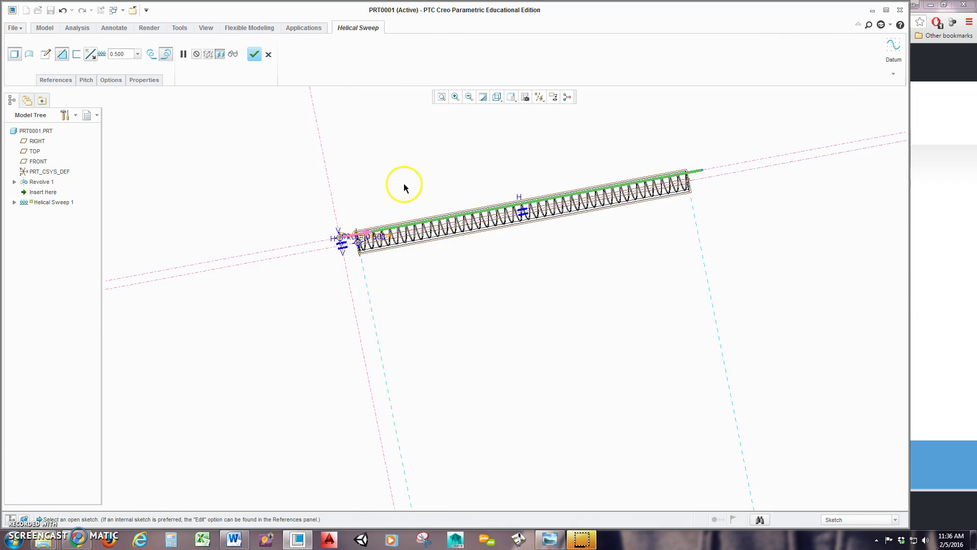
pyautogui.scroll(-3, 506, 328)
pyautogui.scroll(2, 506, 297)
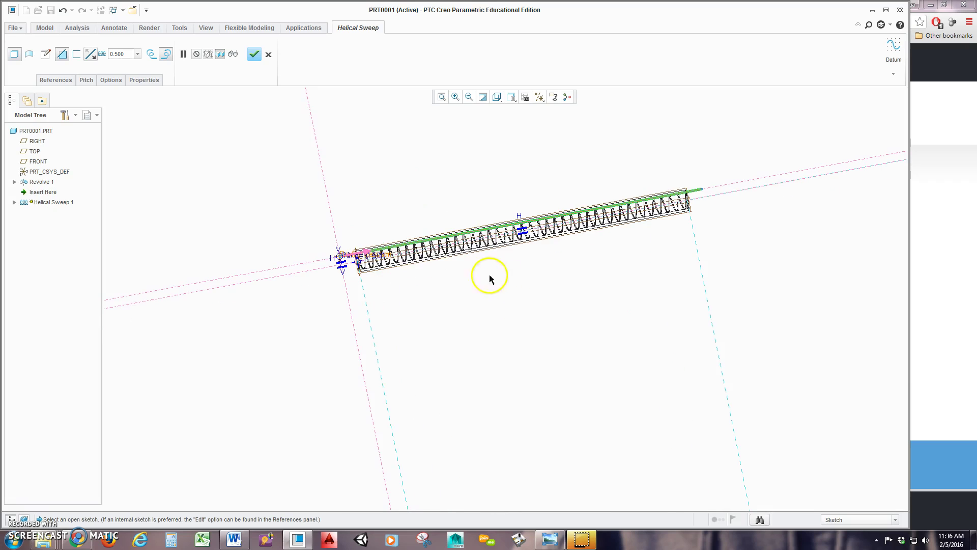
pyautogui.scroll(3, 402, 248)
pyautogui.scroll(1, 392, 250)
pyautogui.scroll(2, 322, 263)
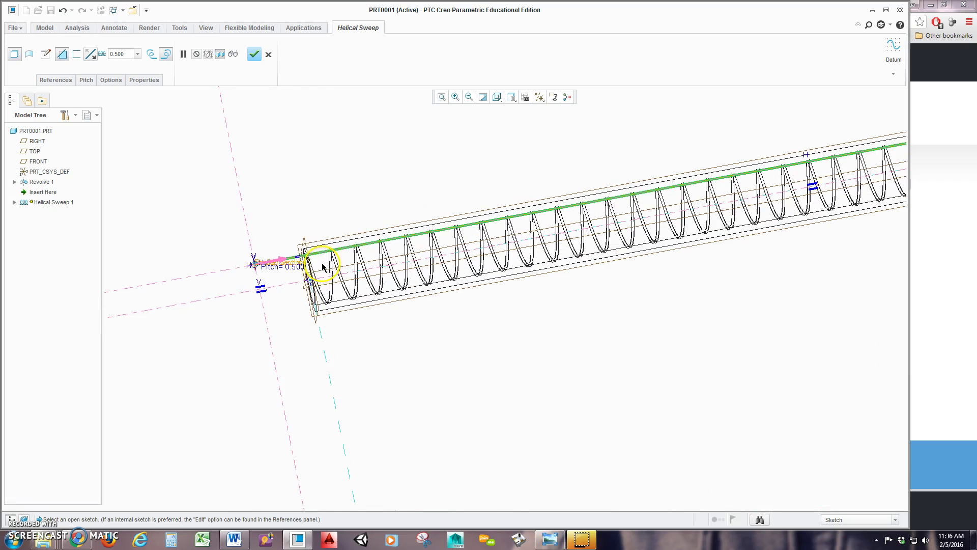
pyautogui.click(255, 54)
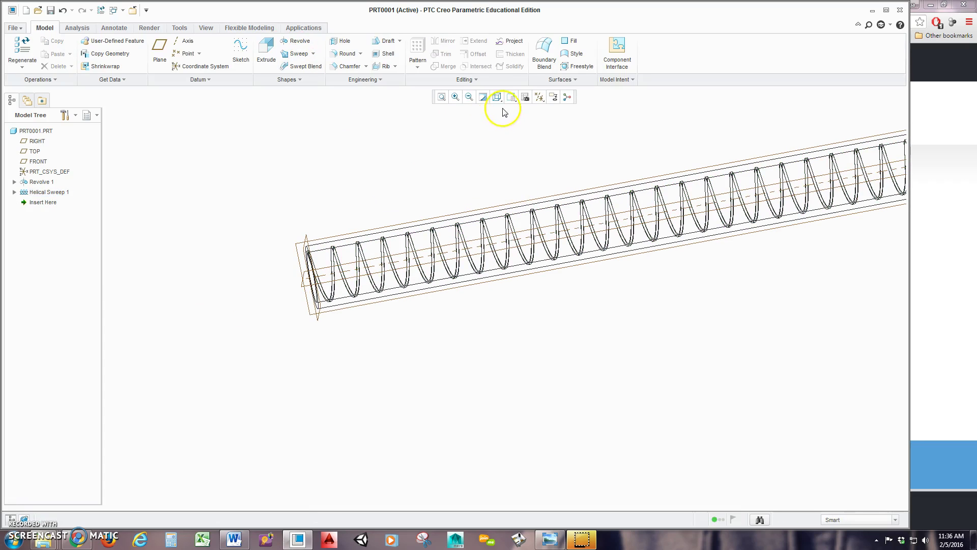
# Step: Display the model as Shading With Edges and hide all datum planes, axes and points
pyautogui.click(512, 98)
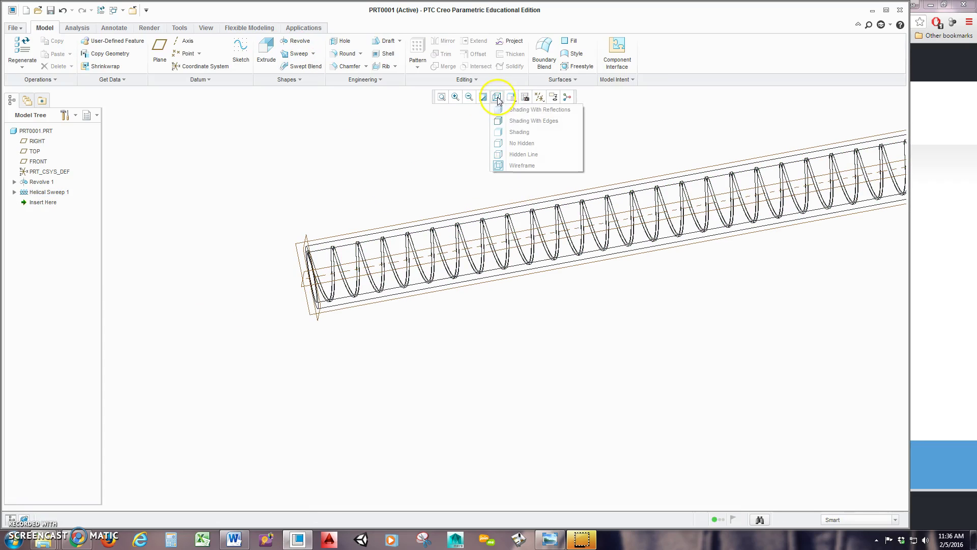
pyautogui.click(524, 120)
pyautogui.click(540, 96)
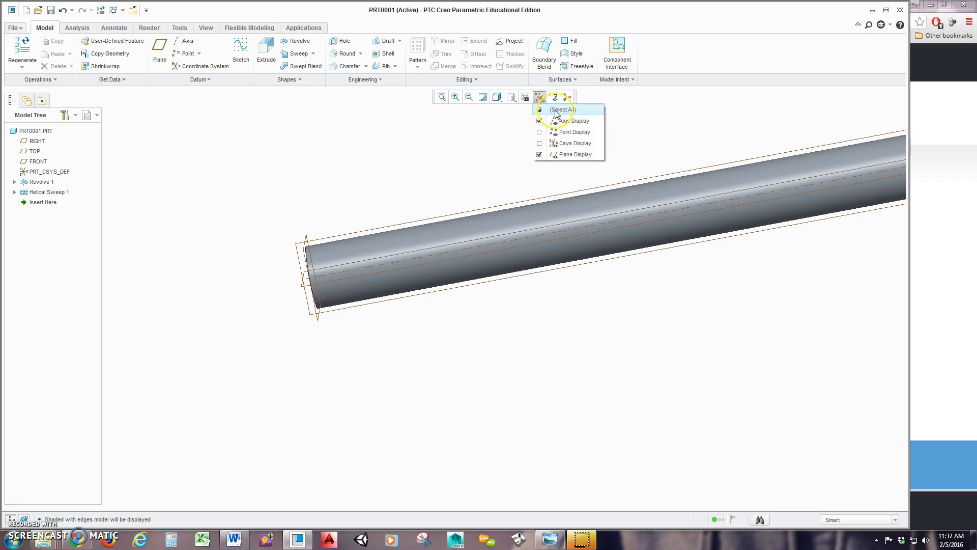
pyautogui.click(555, 111)
pyautogui.click(464, 250)
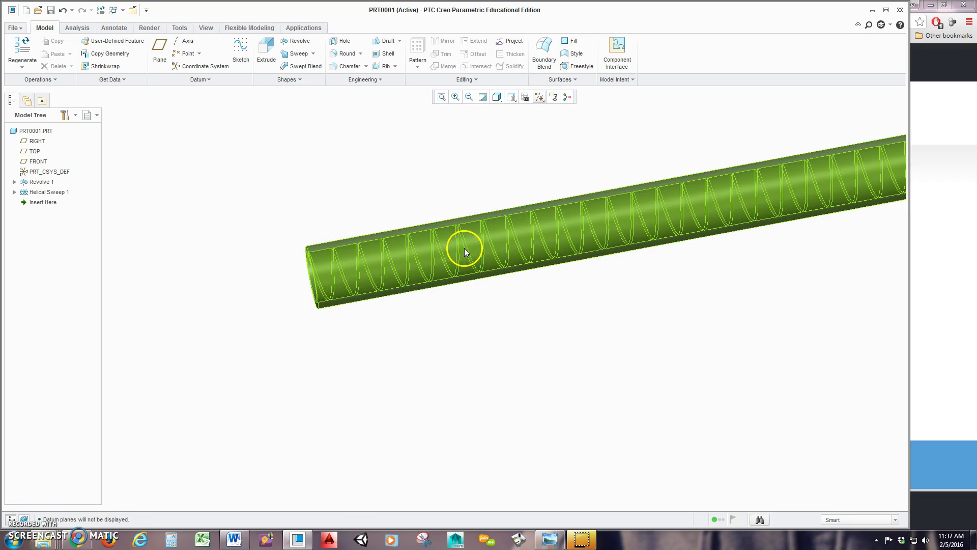
# Step: Orbit the tube to inspect the helical groove in its bore, then restore Default Orientation
pyautogui.moveTo(372, 263)
pyautogui.mouseDown(button='middle')
pyautogui.moveTo(441, 255)
pyautogui.moveTo(447, 241)
pyautogui.moveTo(429, 232)
pyautogui.mouseUp(button='middle')
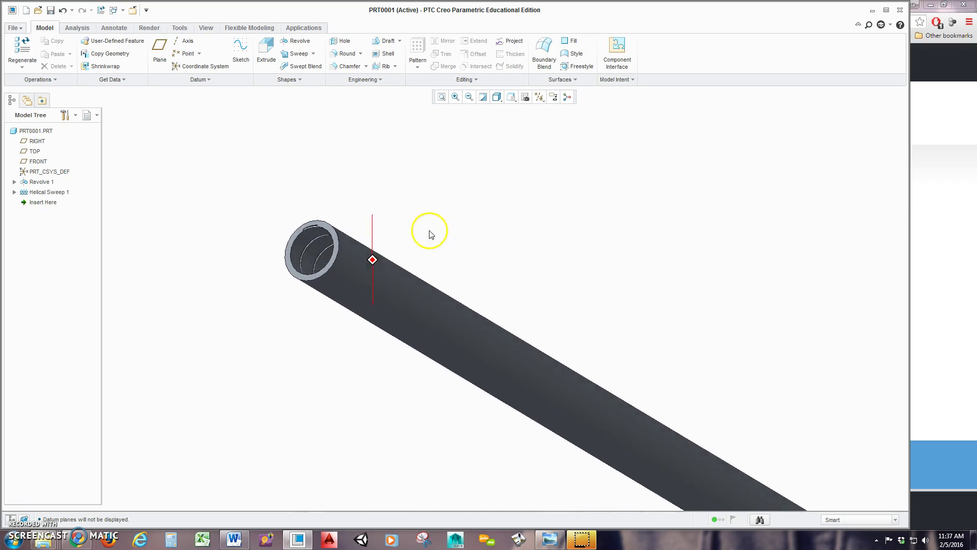
pyautogui.scroll(-5, 311, 228)
pyautogui.moveTo(298, 218); pyautogui.dragTo(345, 153, button='middle')
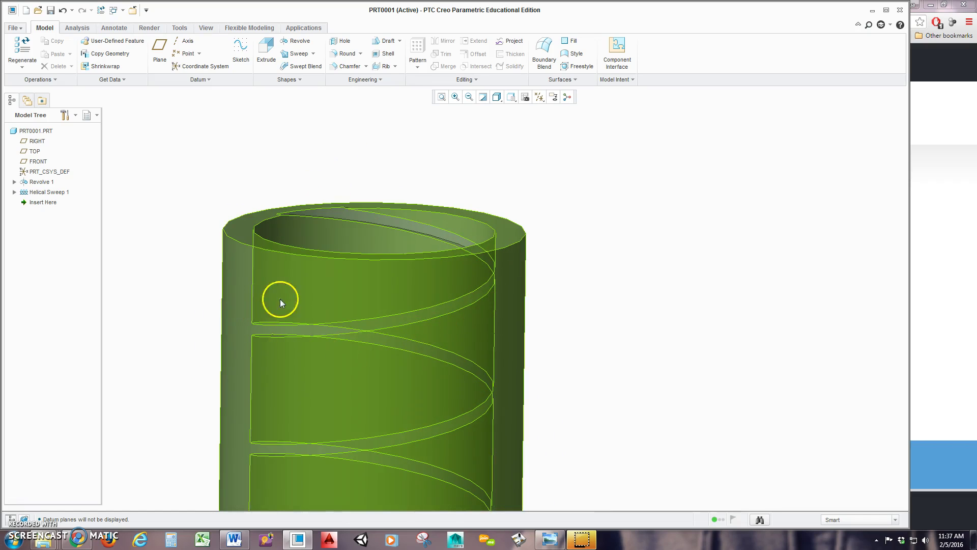
pyautogui.moveTo(337, 430)
pyautogui.mouseDown(button='middle')
pyautogui.moveTo(373, 327)
pyautogui.moveTo(371, 384)
pyautogui.mouseUp(button='middle')
pyautogui.hotkey('ctrl', 'd')
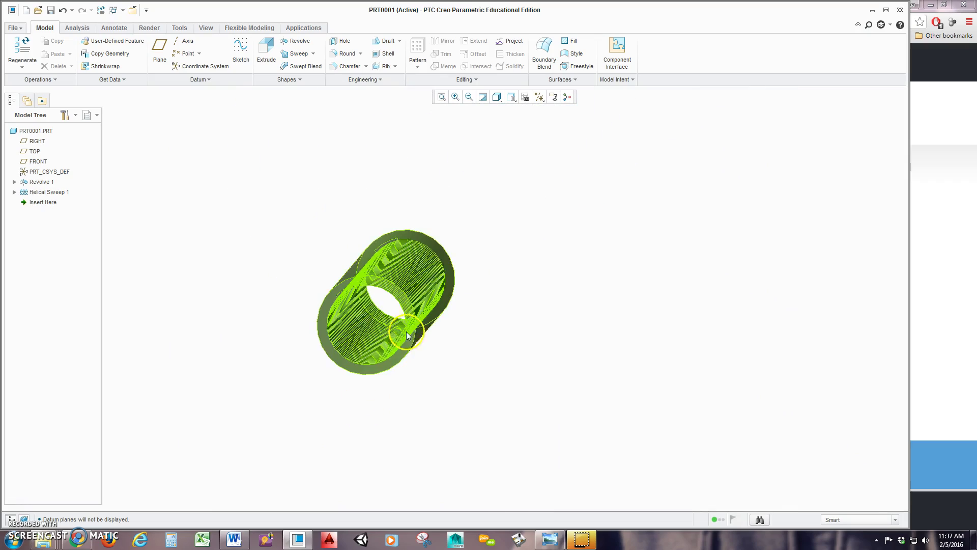
pyautogui.moveTo(435, 275)
pyautogui.mouseDown(button='middle')
pyautogui.moveTo(377, 295)
pyautogui.moveTo(299, 356)
pyautogui.mouseUp(button='middle')
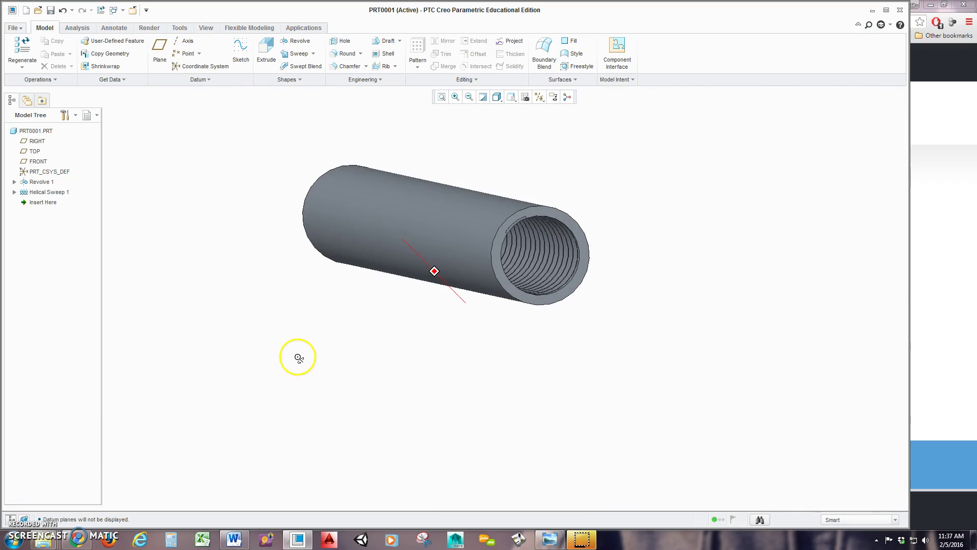
pyautogui.scroll(5, 528, 245)
pyautogui.moveTo(563, 214); pyautogui.dragTo(549, 144, button='middle')
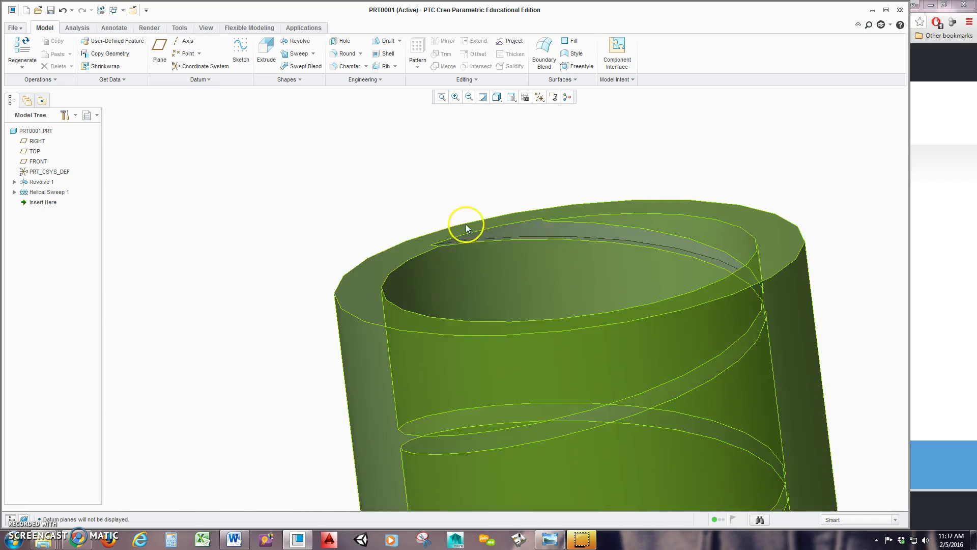
pyautogui.moveTo(510, 255); pyautogui.dragTo(573, 325, button='middle')
pyautogui.scroll(-8, 682, 346)
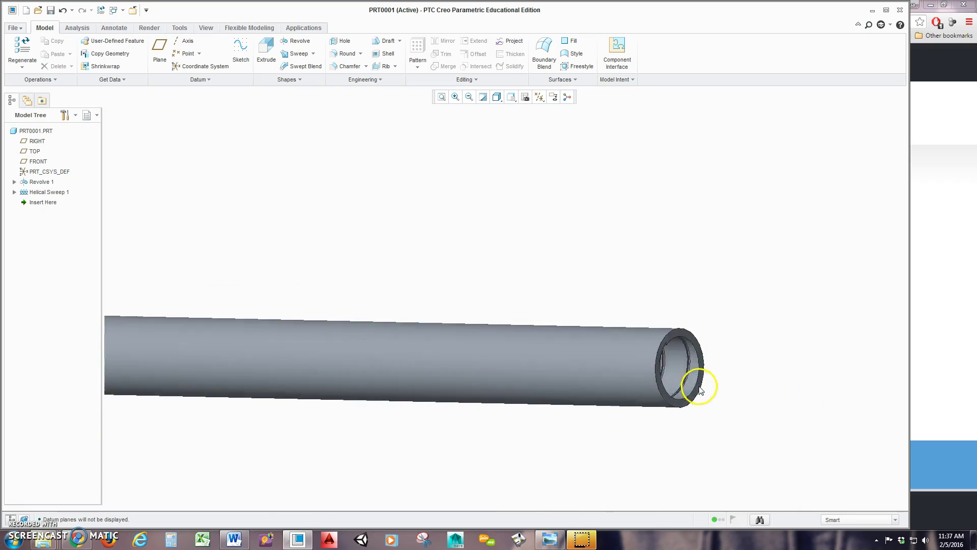
pyautogui.click(509, 101)
pyautogui.click(529, 109)
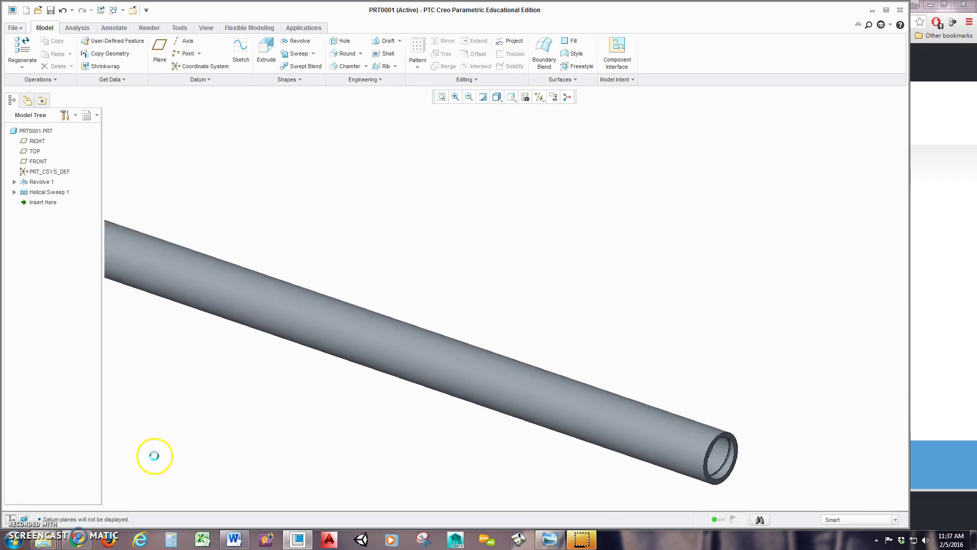